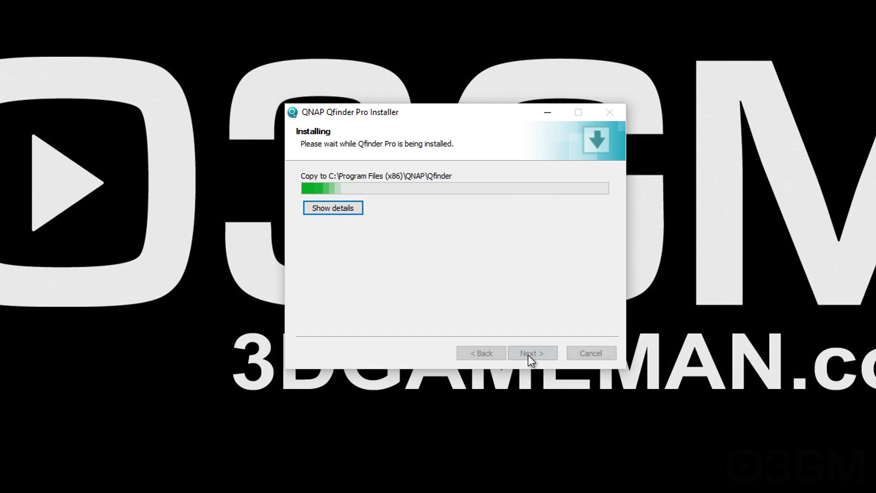
Step: Finish installing Qfinder Pro, allow it through the firewall, and open setup for NAS4C66F9
{"action": "left_click", "coordinate": [534, 355]}
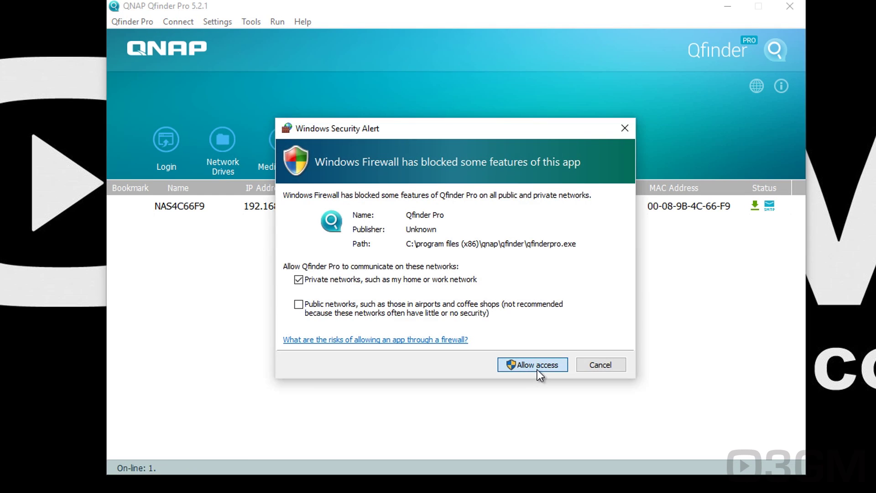
{"action": "left_click", "coordinate": [538, 369]}
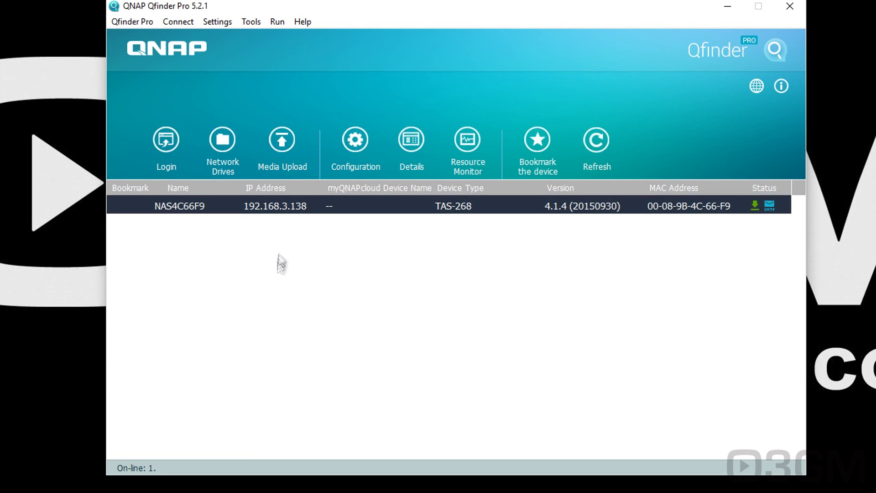
{"action": "double_click", "coordinate": [291, 206]}
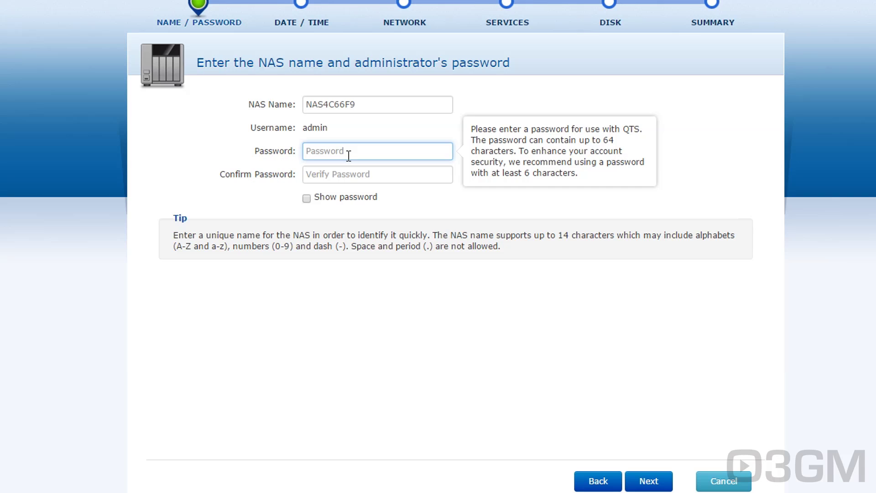
Step: Enter and confirm the administrator password, keeping the computer's date and time
{"action": "type", "text": "admin"}
{"action": "key", "text": "Tab"}
{"action": "left_click", "coordinate": [649, 481]}
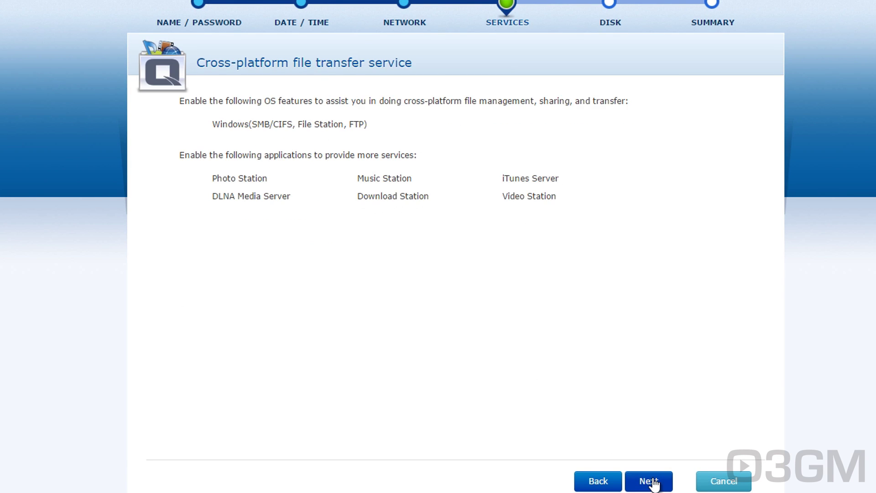
{"action": "left_click", "coordinate": [648, 481]}
Step: Choose RAID 1 for the two drives and continue to the settings summary
{"action": "left_click", "coordinate": [349, 178]}
{"action": "left_click", "coordinate": [332, 225]}
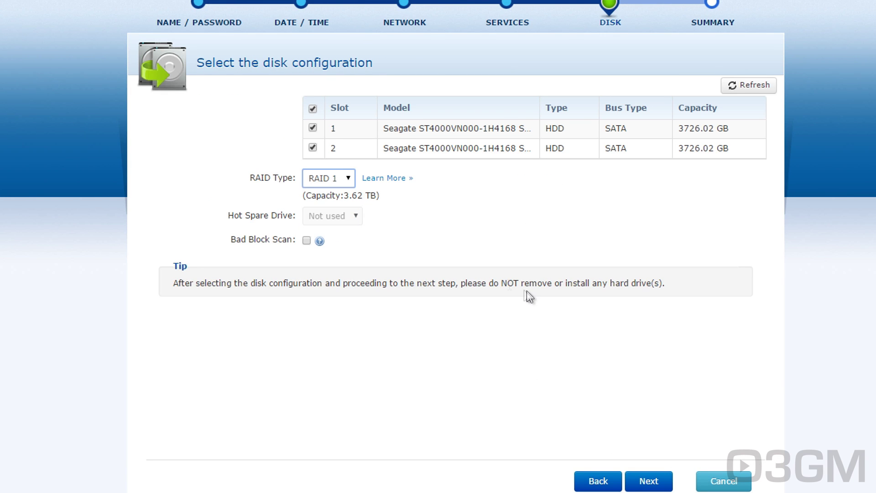
{"action": "left_click", "coordinate": [648, 481]}
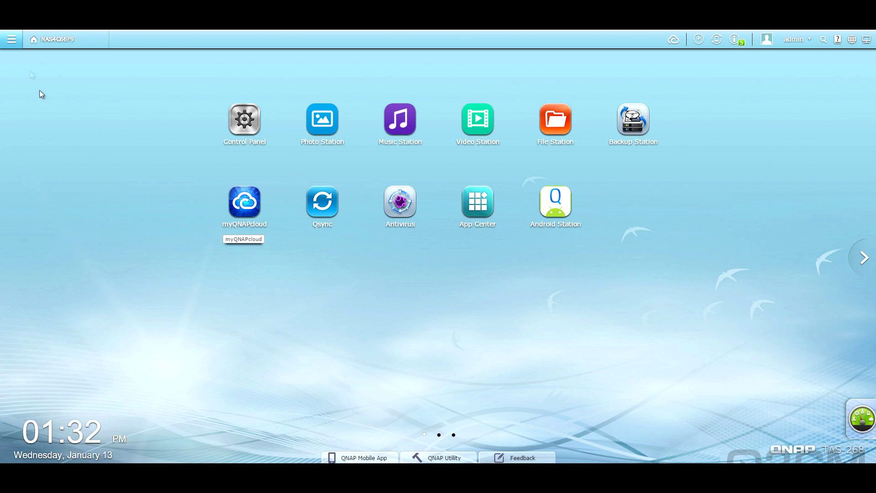
Step: Browse the Main Menu, return to the desktop, and view myQNAPcloud remote access
{"action": "left_click", "coordinate": [11, 43]}
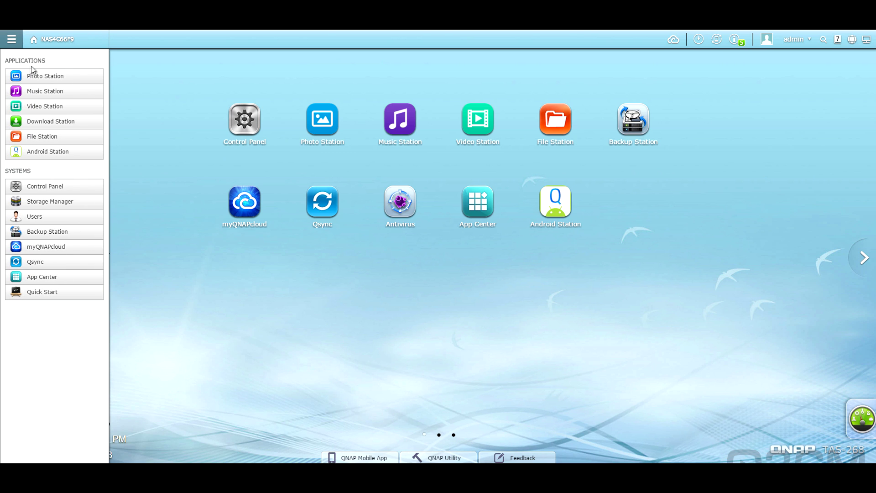
{"action": "left_click", "coordinate": [67, 45]}
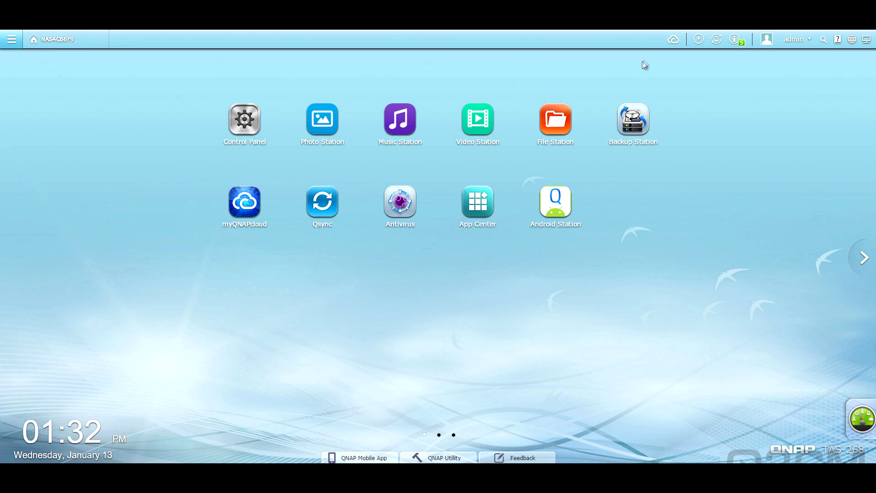
{"action": "left_click", "coordinate": [678, 47]}
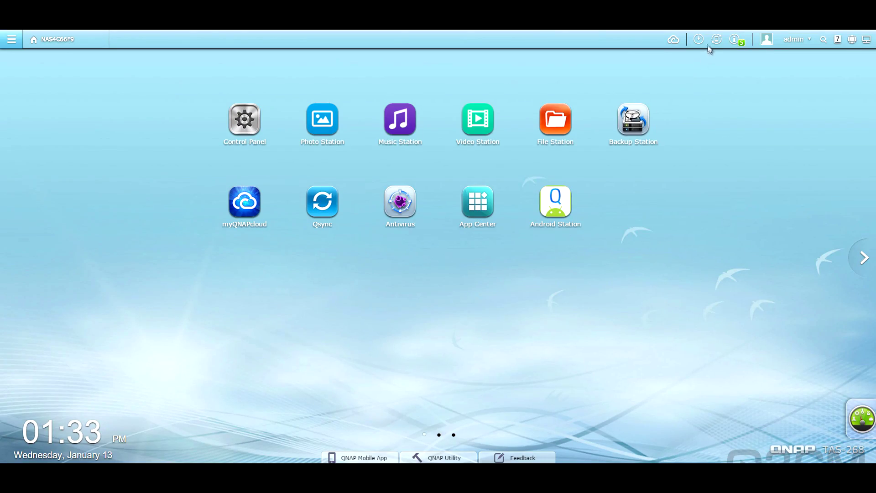
Step: Check background tasks, external devices and notifications, then open the account Options window
{"action": "left_click", "coordinate": [700, 43]}
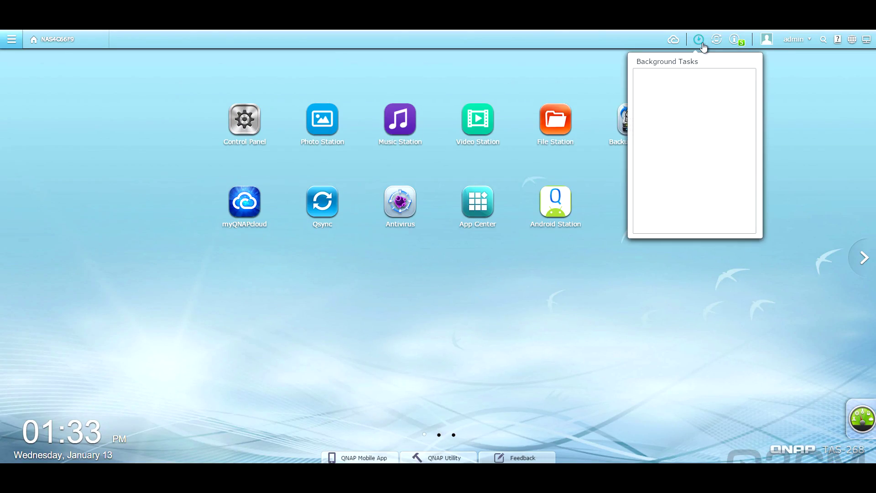
{"action": "left_click", "coordinate": [718, 42]}
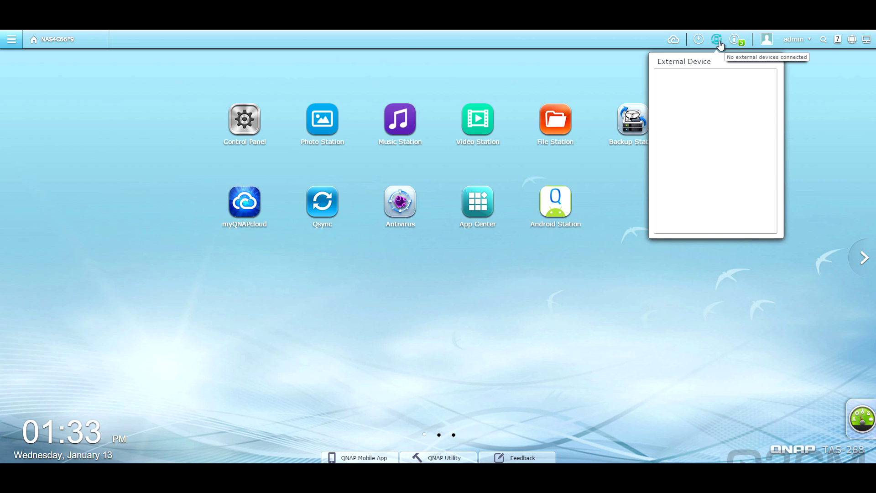
{"action": "left_click", "coordinate": [735, 41]}
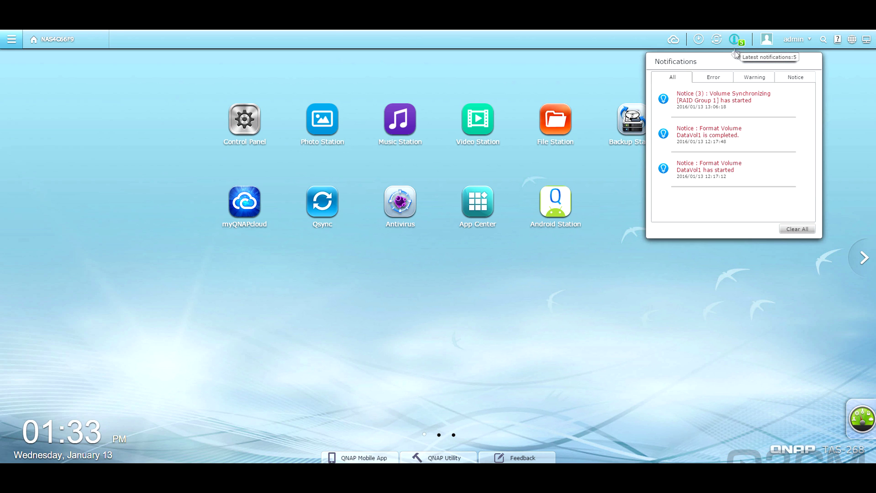
{"action": "left_click", "coordinate": [767, 41]}
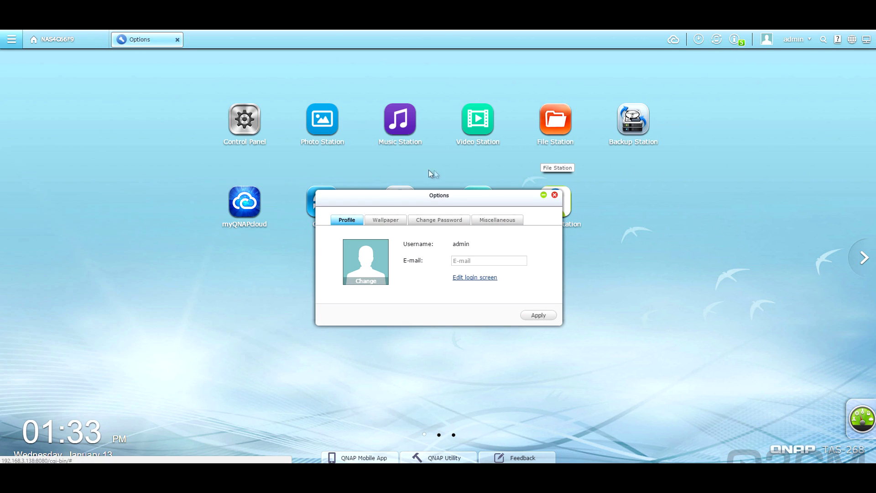
Step: Review Wallpaper, Change Password and Miscellaneous options, close Options, and show the admin menu
{"action": "left_click", "coordinate": [376, 225]}
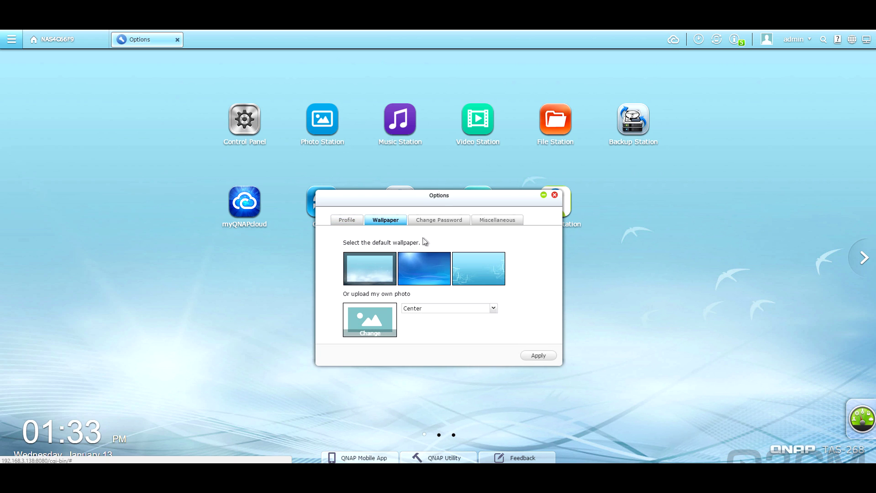
{"action": "left_click", "coordinate": [436, 224]}
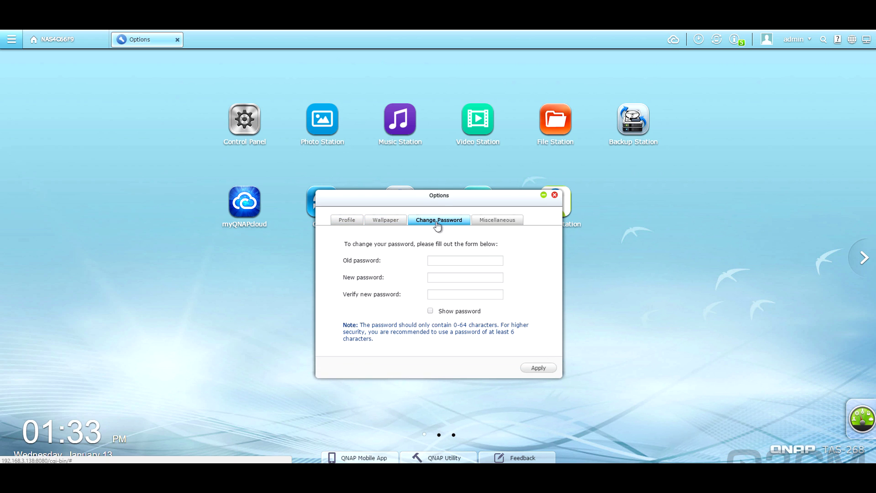
{"action": "left_click", "coordinate": [499, 223]}
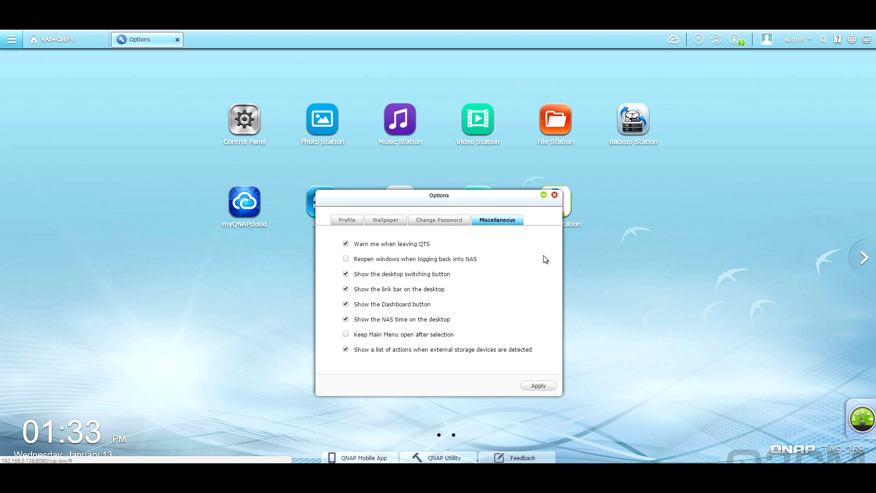
{"action": "left_click", "coordinate": [555, 196]}
{"action": "left_click", "coordinate": [805, 41]}
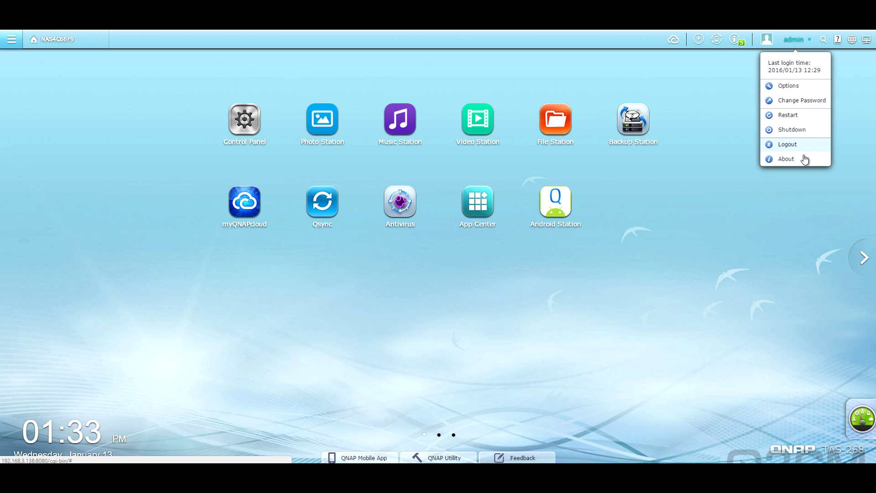
Step: Search for 'time', then look at the help resources and interface language choices
{"action": "left_click", "coordinate": [823, 39]}
{"action": "type", "text": "time"}
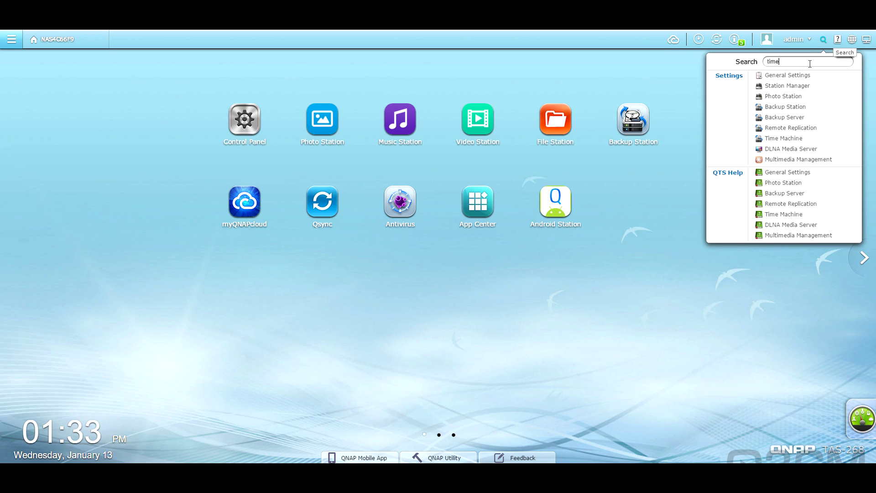
{"action": "left_click", "coordinate": [839, 44]}
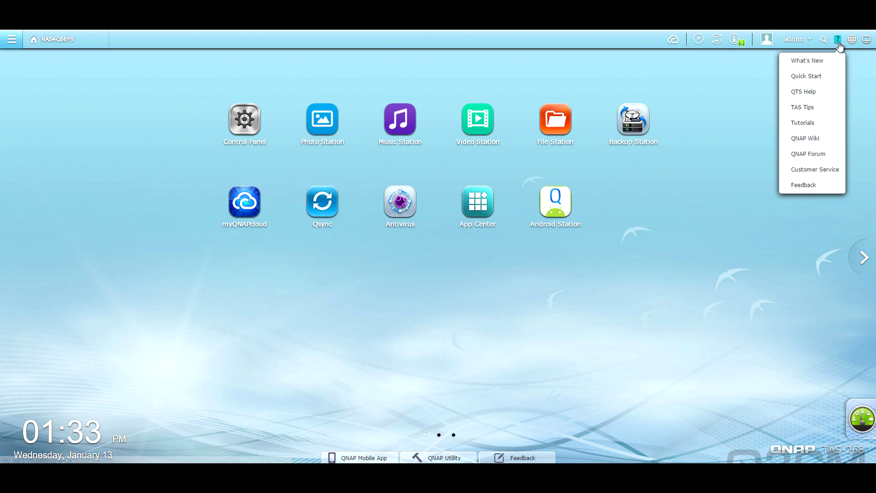
{"action": "left_click", "coordinate": [851, 42]}
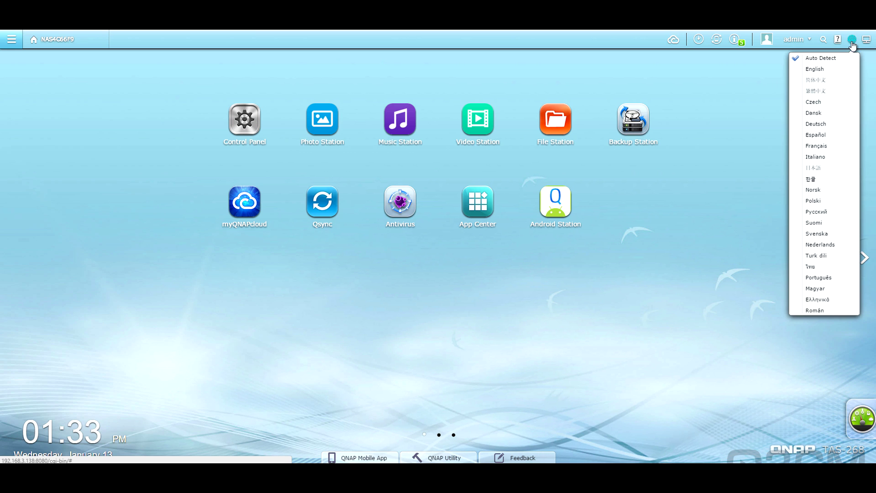
Step: Switch the desktop to Detailed Thumbnails, then back to Small Thumbnails
{"action": "left_click", "coordinate": [866, 41]}
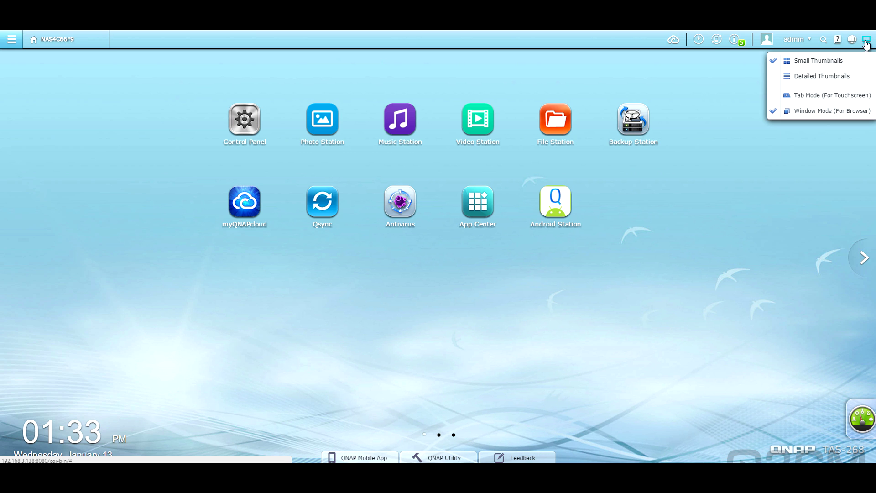
{"action": "left_click", "coordinate": [774, 75]}
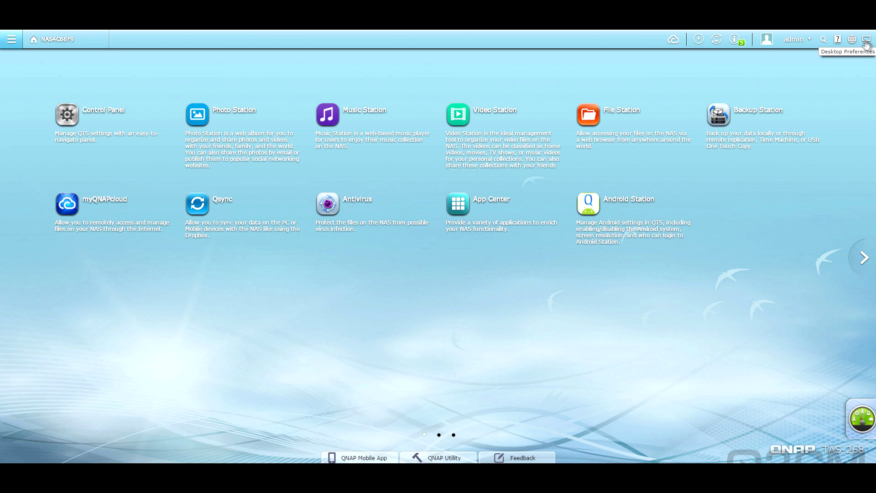
{"action": "left_click", "coordinate": [866, 40]}
{"action": "left_click", "coordinate": [774, 63]}
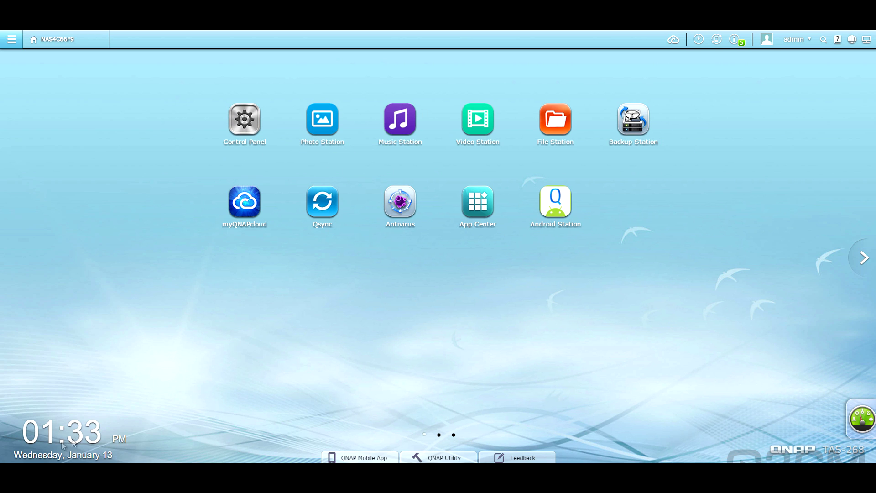
{"action": "left_click", "coordinate": [864, 422]}
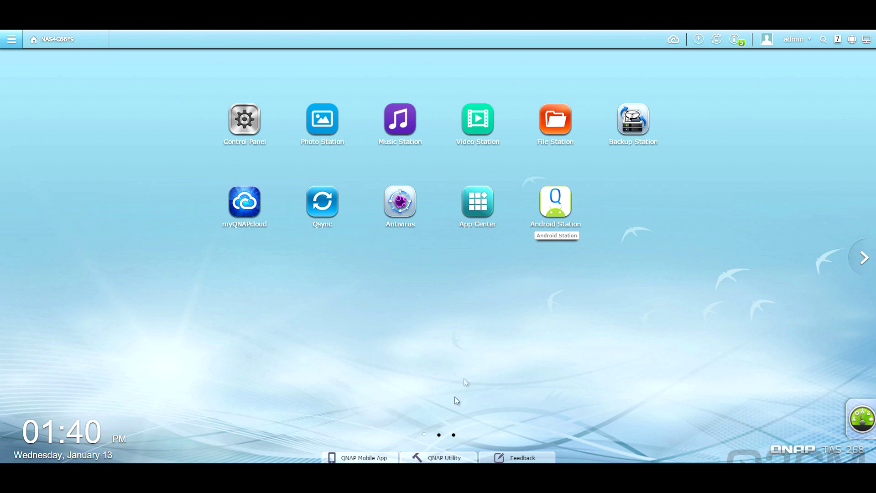
Step: Review the dashboard's system health and resource usage details
{"action": "left_click", "coordinate": [443, 456]}
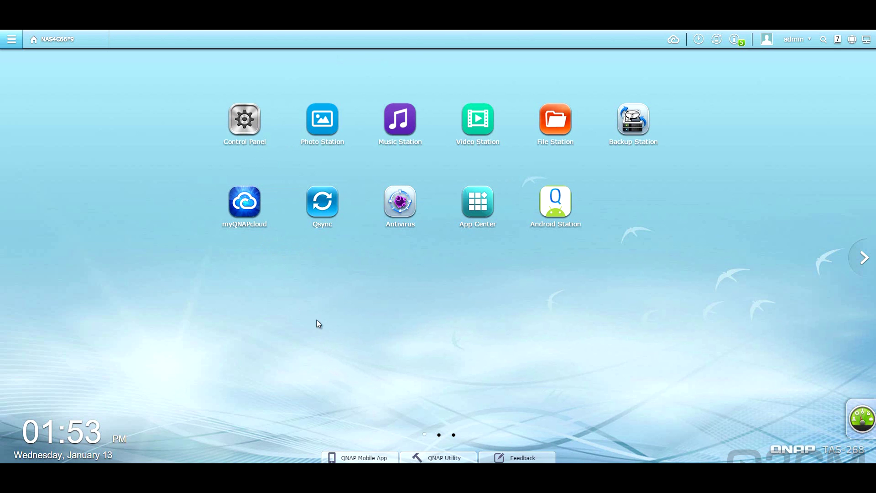
Step: View General Settings tabs: time, daylight saving, filename encoding, password strength, login screen
{"action": "left_click", "coordinate": [246, 119]}
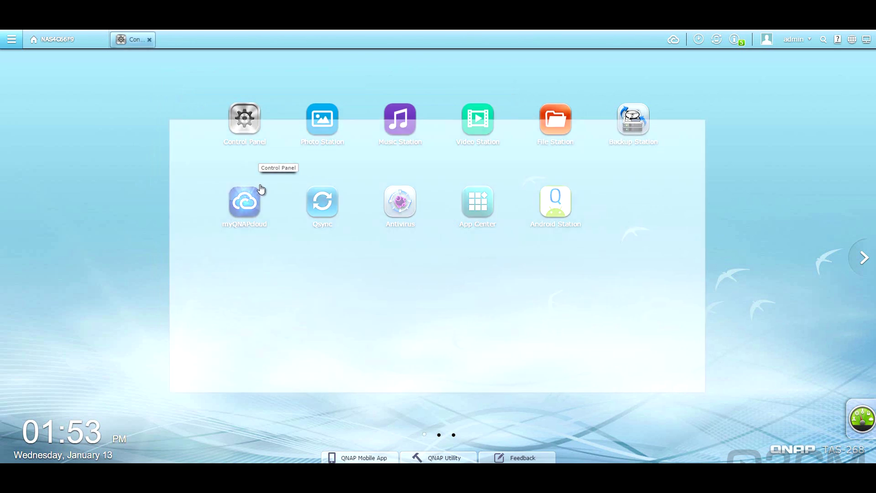
{"action": "left_click", "coordinate": [228, 170]}
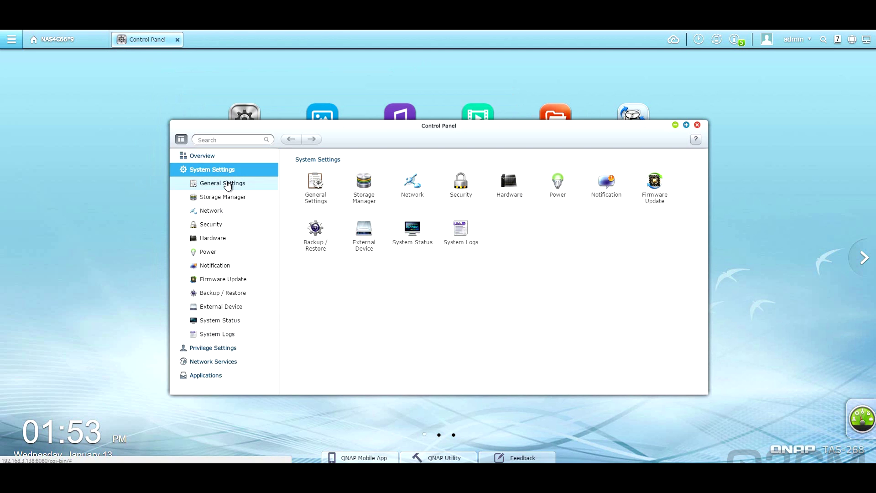
{"action": "left_click", "coordinate": [227, 184]}
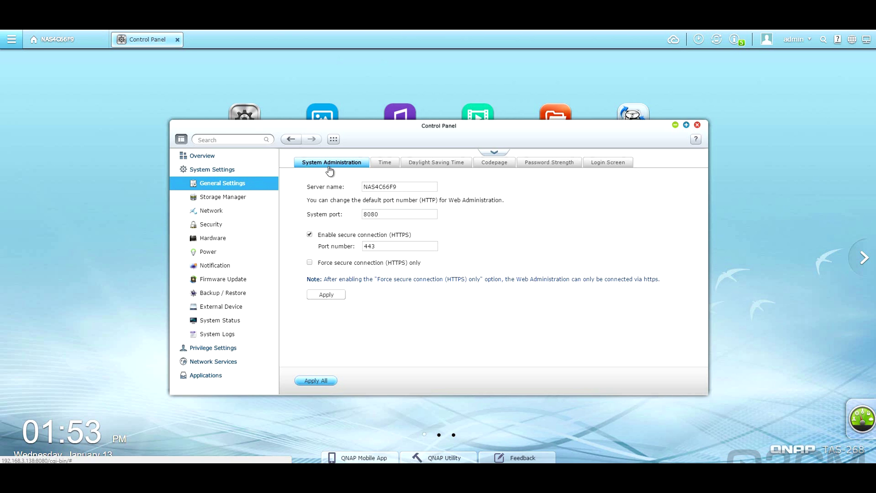
{"action": "left_click", "coordinate": [385, 163]}
{"action": "left_click", "coordinate": [439, 164]}
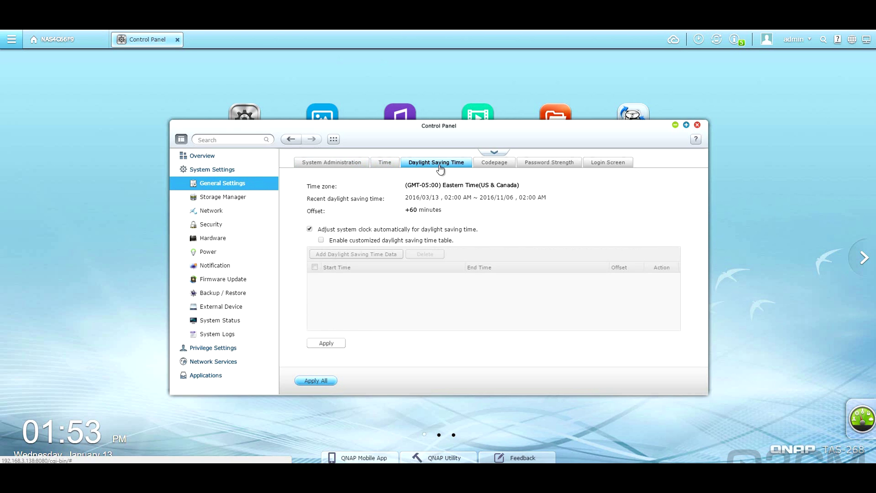
{"action": "left_click", "coordinate": [494, 164]}
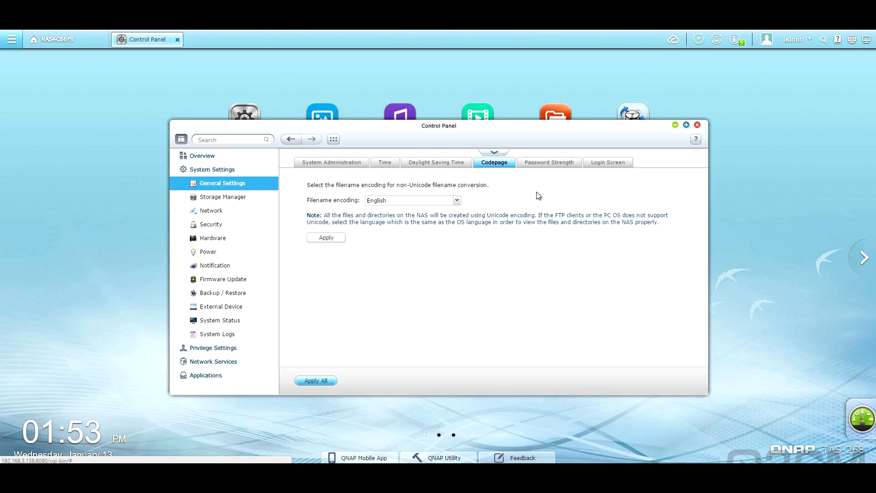
{"action": "left_click", "coordinate": [546, 166]}
{"action": "left_click", "coordinate": [609, 167]}
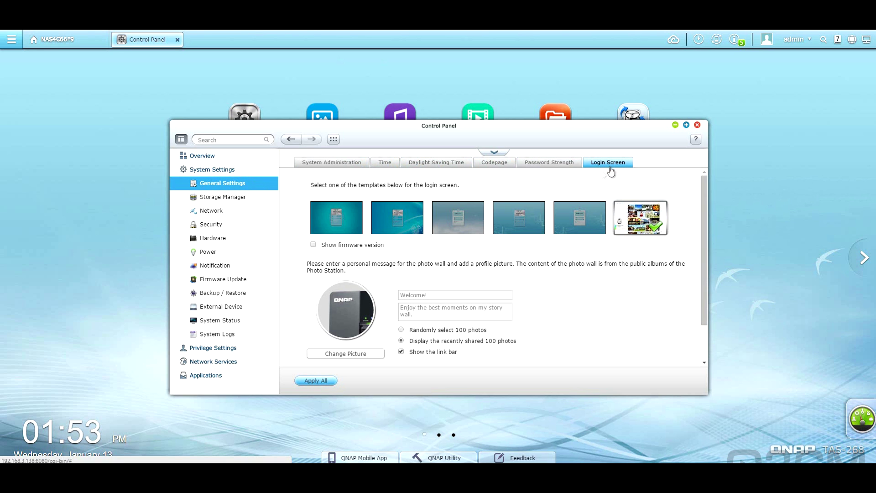
Step: Check the disks and DataVol1 volume in Storage Manager, then close it
{"action": "left_click", "coordinate": [203, 198]}
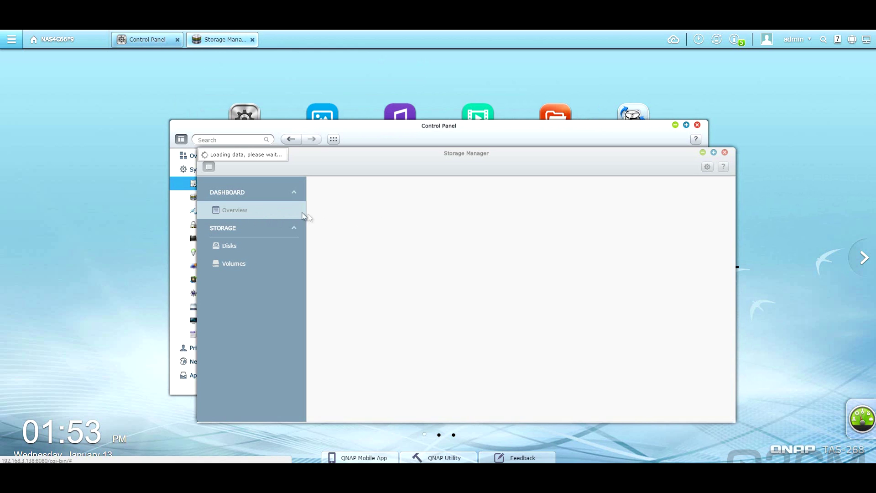
{"action": "left_click", "coordinate": [250, 248]}
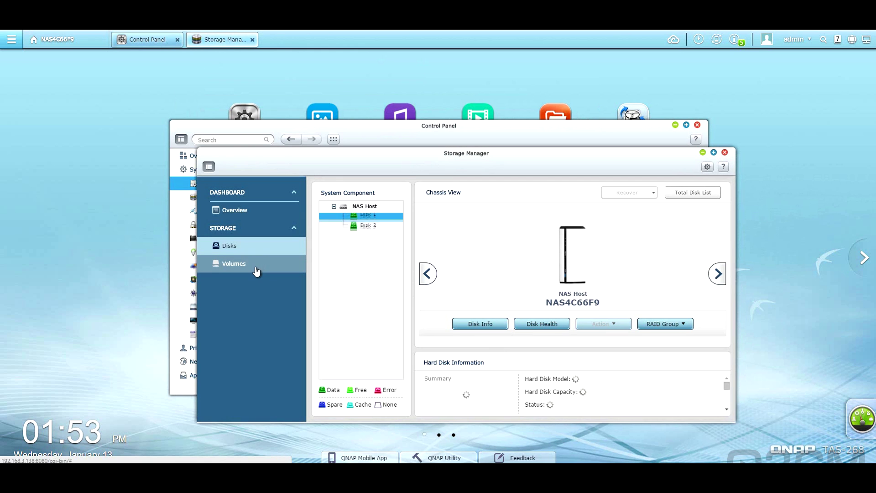
{"action": "left_click", "coordinate": [263, 265]}
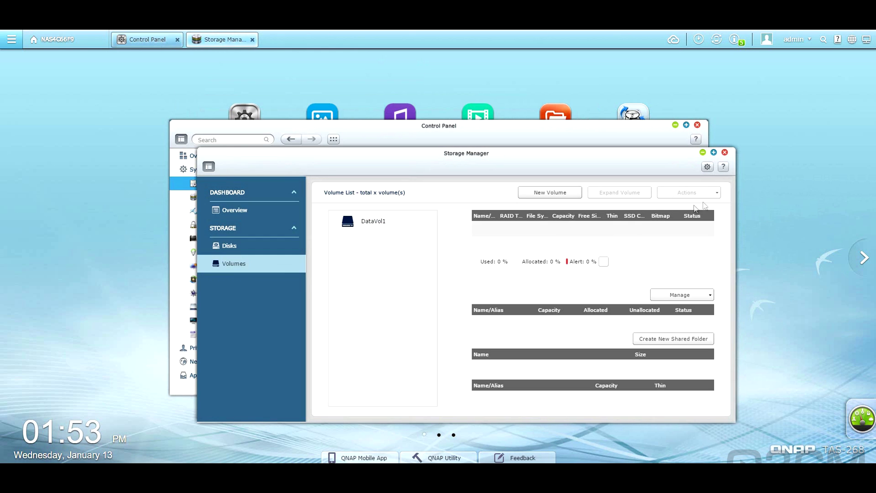
{"action": "left_click", "coordinate": [725, 153]}
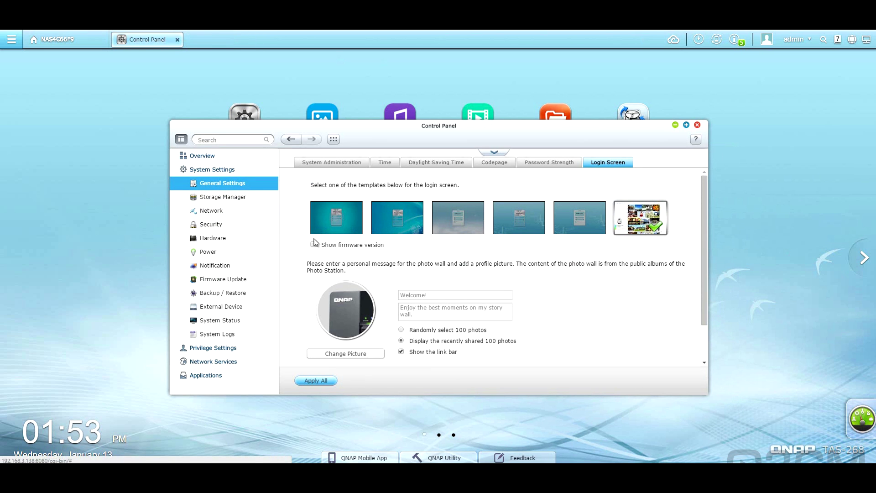
Step: Review network proxy and DDNS settings, then security access protection and certificates
{"action": "left_click", "coordinate": [235, 213]}
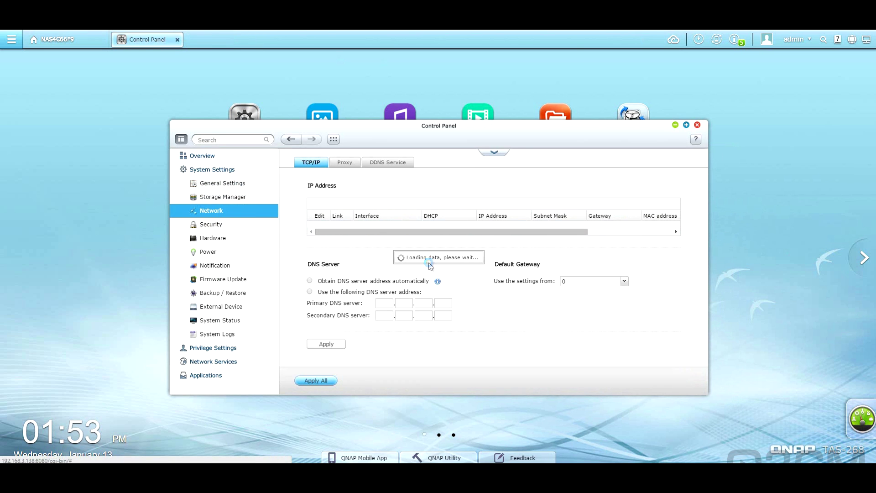
{"action": "left_click", "coordinate": [344, 164]}
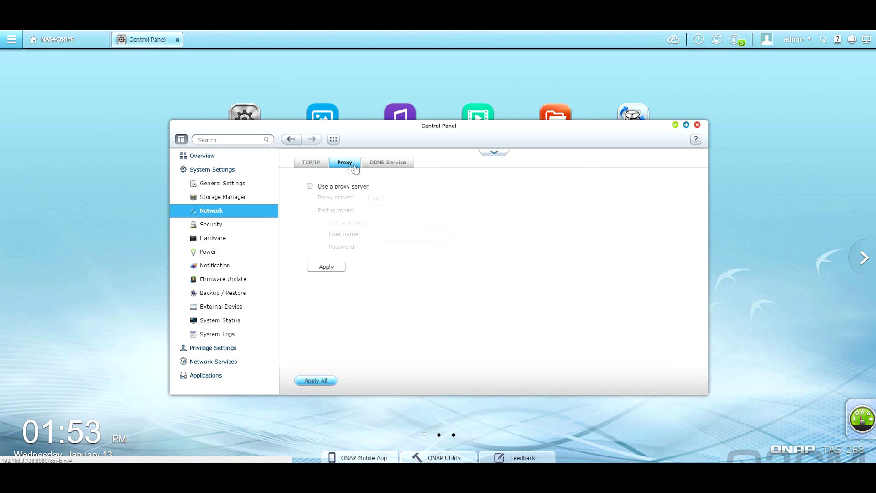
{"action": "left_click", "coordinate": [385, 167]}
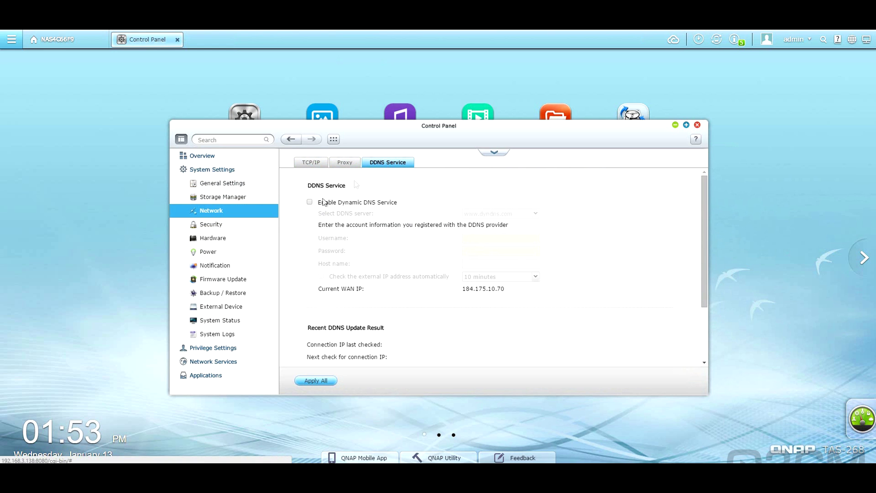
{"action": "left_click", "coordinate": [231, 226]}
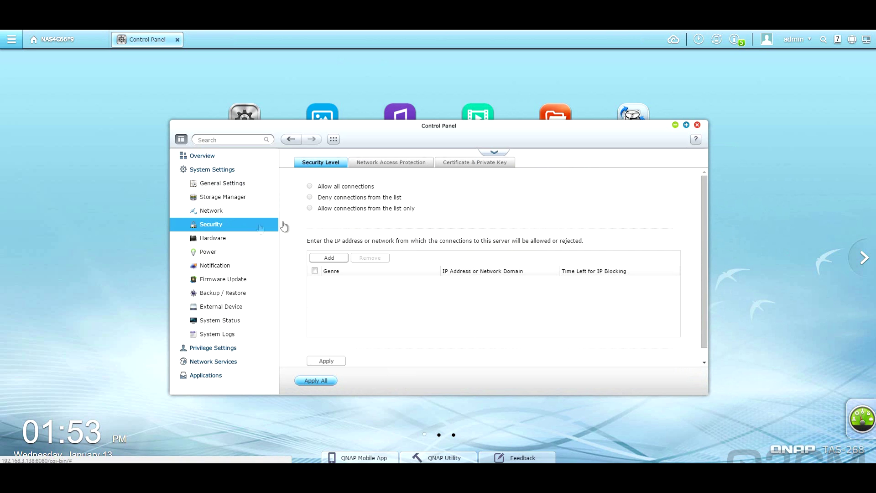
{"action": "left_click", "coordinate": [370, 168]}
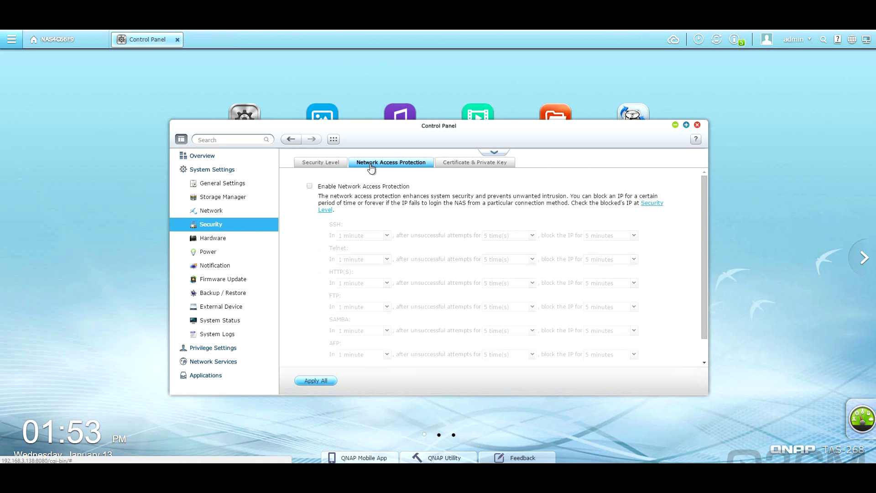
{"action": "left_click", "coordinate": [459, 165]}
Step: Review hardware buzzer and smart fan settings, power recovery and schedule, then Notification
{"action": "left_click", "coordinate": [215, 239]}
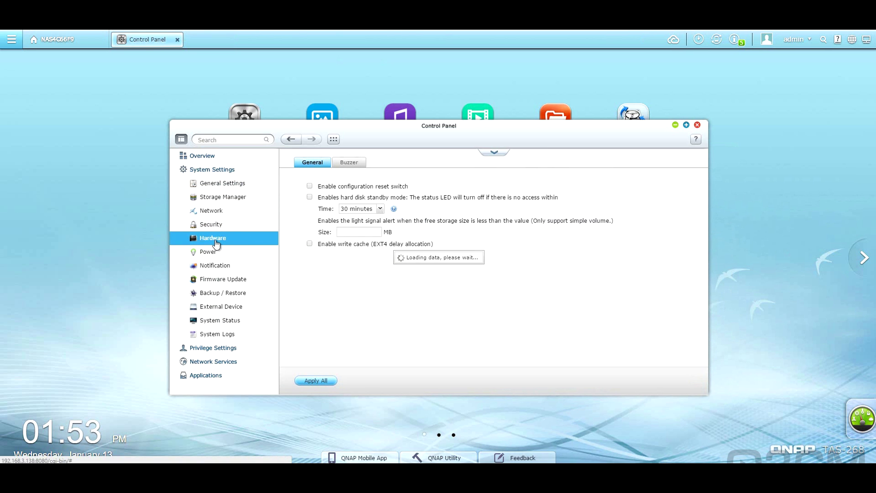
{"action": "left_click", "coordinate": [347, 165]}
{"action": "left_click", "coordinate": [386, 165]}
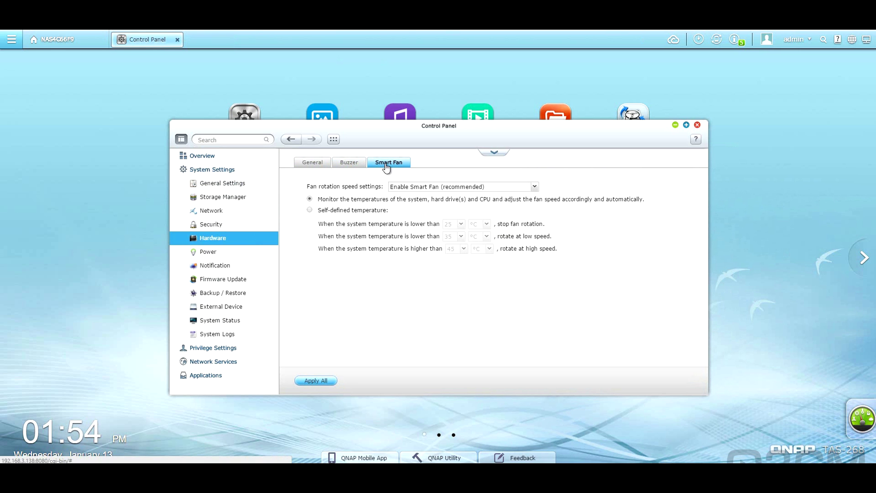
{"action": "left_click", "coordinate": [224, 252]}
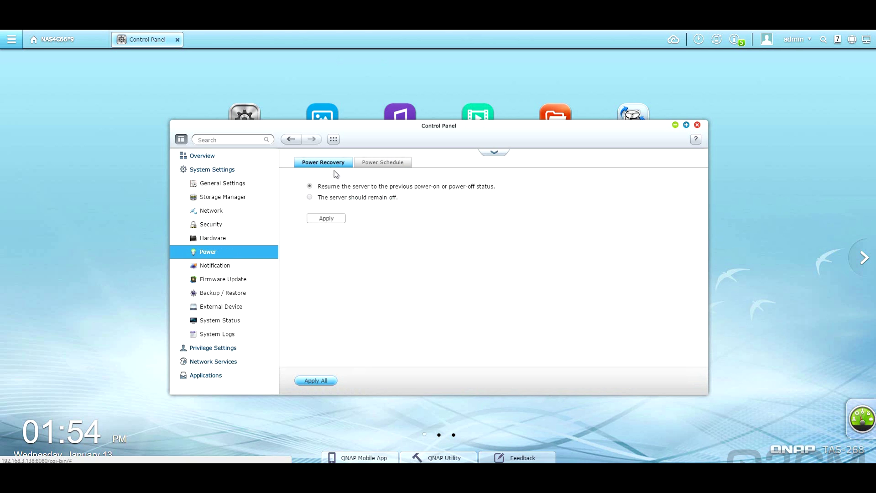
{"action": "left_click", "coordinate": [377, 165]}
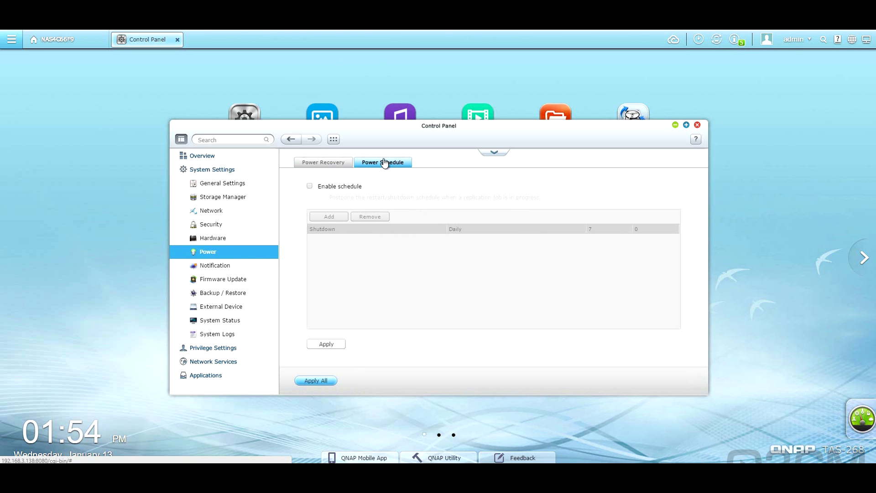
{"action": "left_click", "coordinate": [223, 265]}
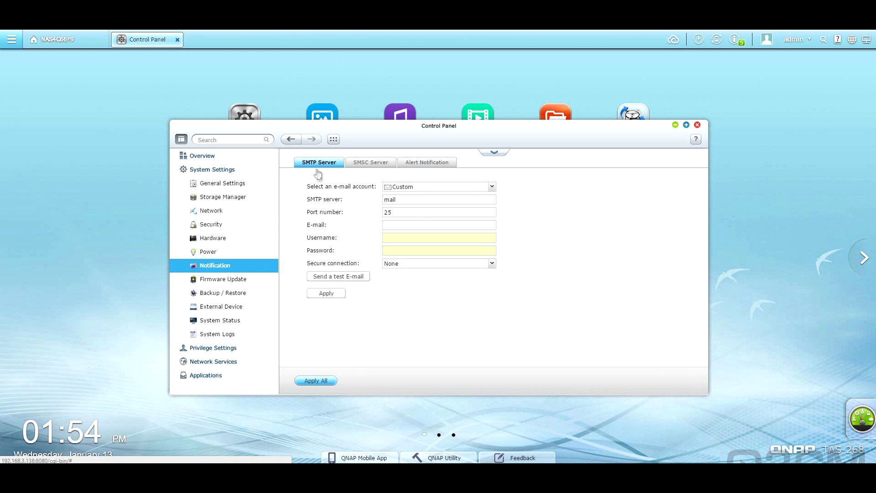
Step: View SMS and alert notification options, firmware version, and backup/restore factory reset options
{"action": "left_click", "coordinate": [361, 167]}
{"action": "left_click", "coordinate": [418, 169]}
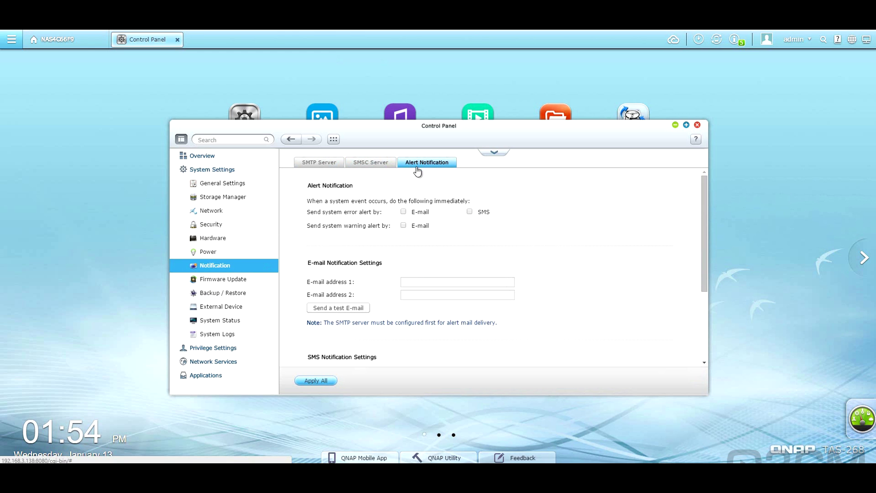
{"action": "left_click", "coordinate": [242, 280]}
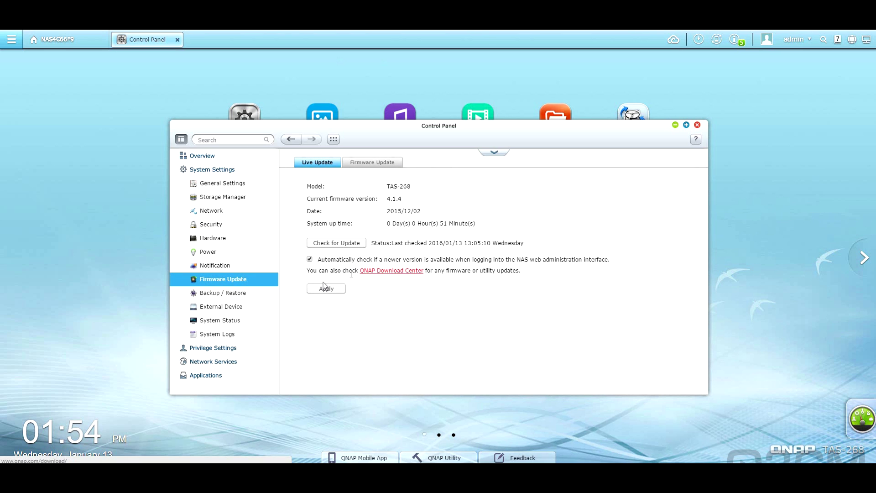
{"action": "left_click", "coordinate": [255, 293]}
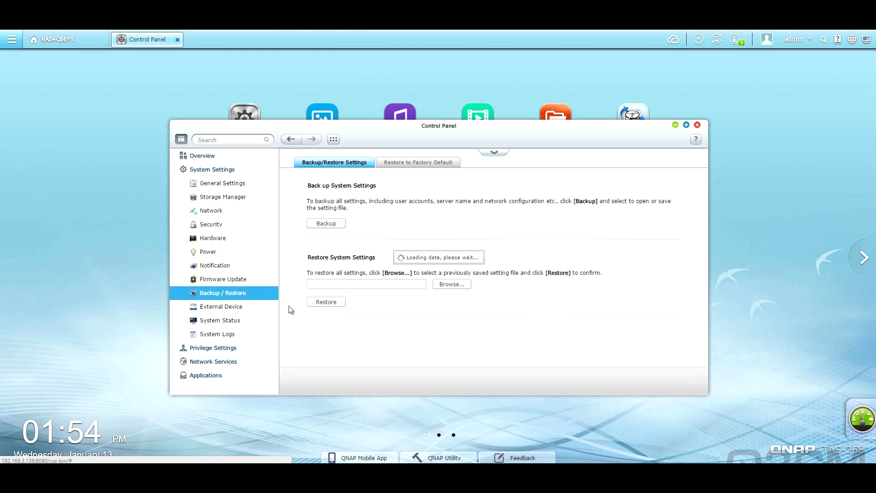
{"action": "left_click", "coordinate": [392, 164]}
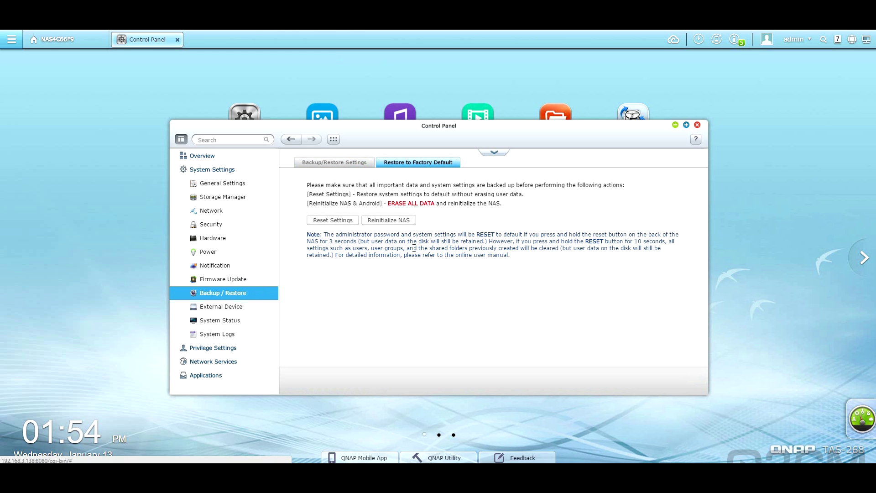
Step: Check USB printer and UPS settings under External Device, then open System Status
{"action": "left_click", "coordinate": [248, 307]}
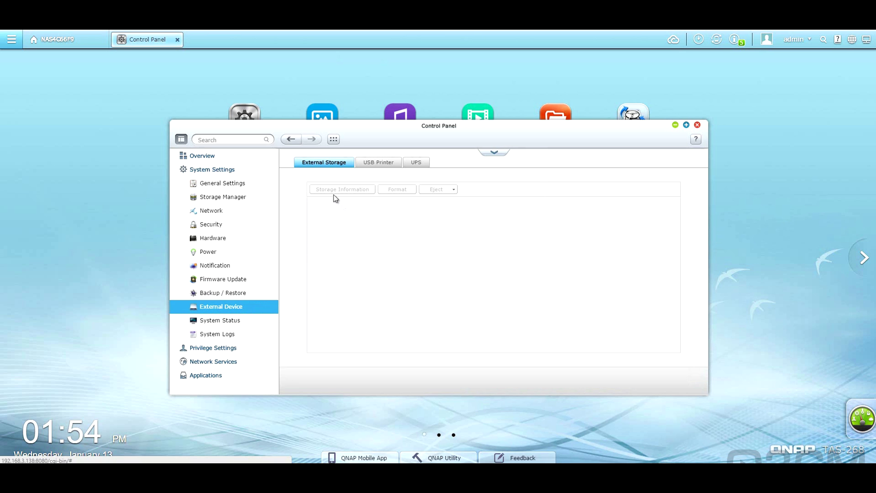
{"action": "left_click", "coordinate": [375, 164]}
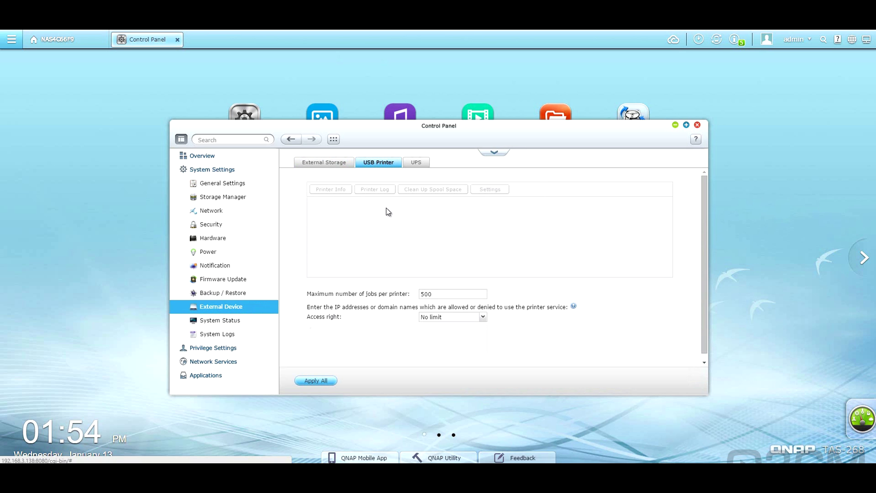
{"action": "left_click", "coordinate": [415, 165]}
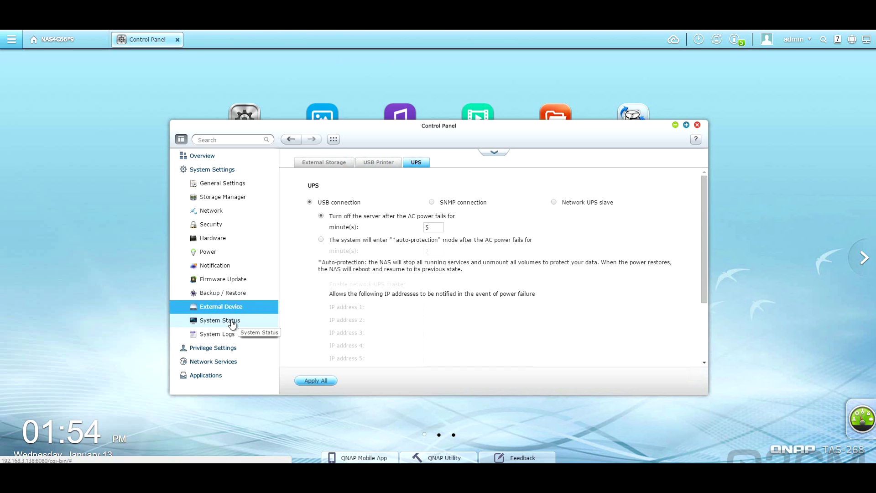
{"action": "left_click", "coordinate": [232, 322]}
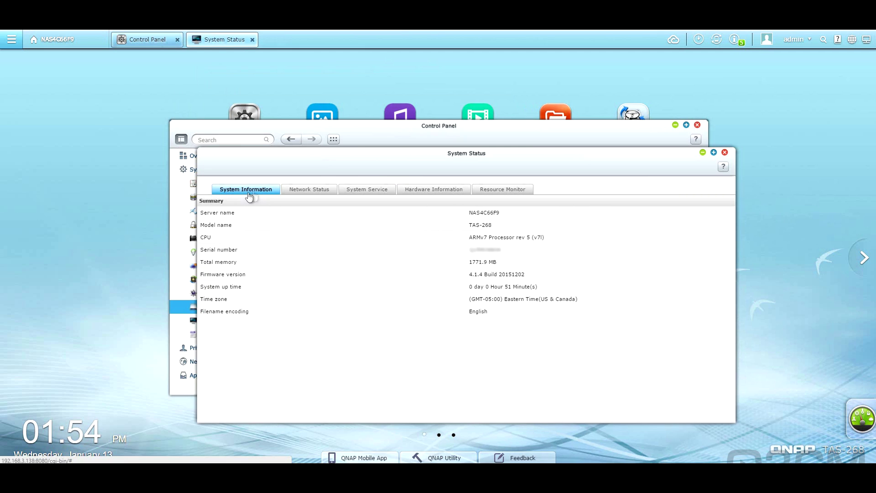
Step: Review network, service and hardware status, then memory, DataVol1 disk and bandwidth usage graphs
{"action": "left_click", "coordinate": [309, 191]}
{"action": "left_click", "coordinate": [363, 191]}
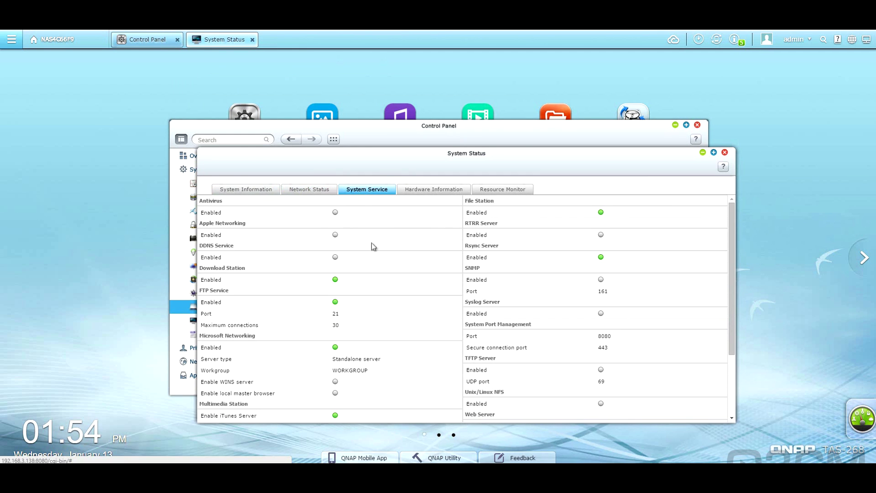
{"action": "left_click", "coordinate": [429, 192]}
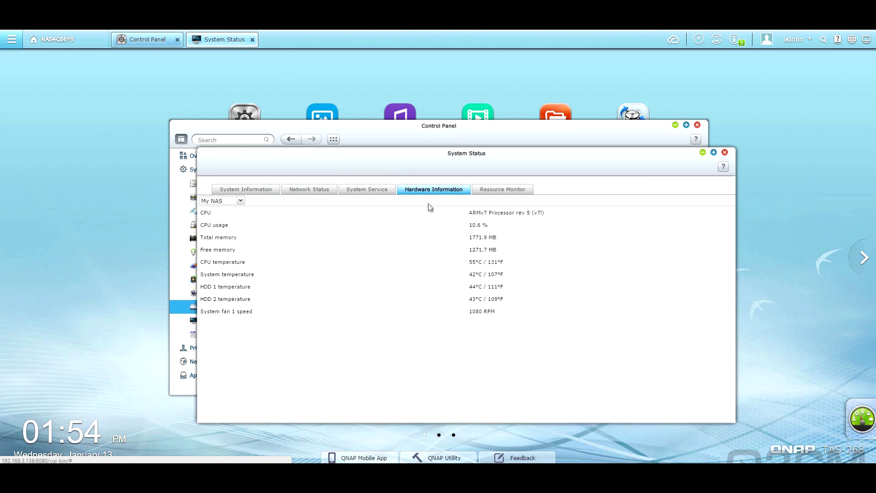
{"action": "left_click", "coordinate": [498, 191]}
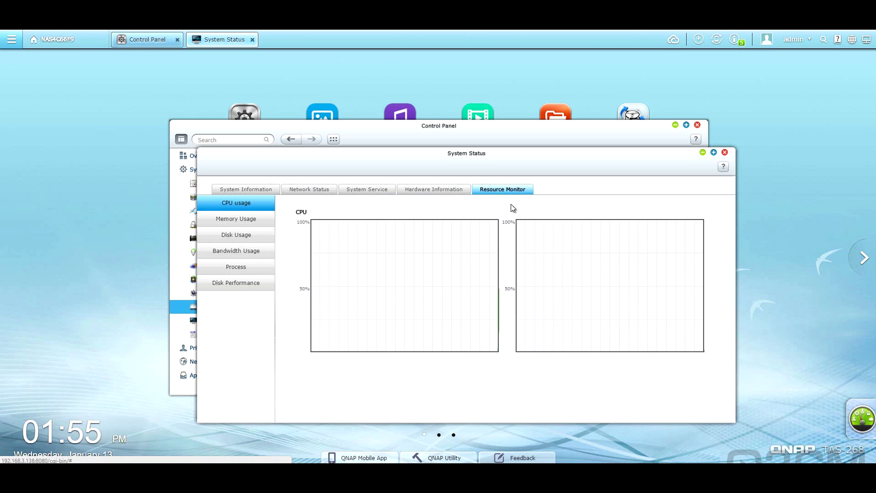
{"action": "left_click", "coordinate": [258, 219]}
{"action": "left_click", "coordinate": [258, 237]}
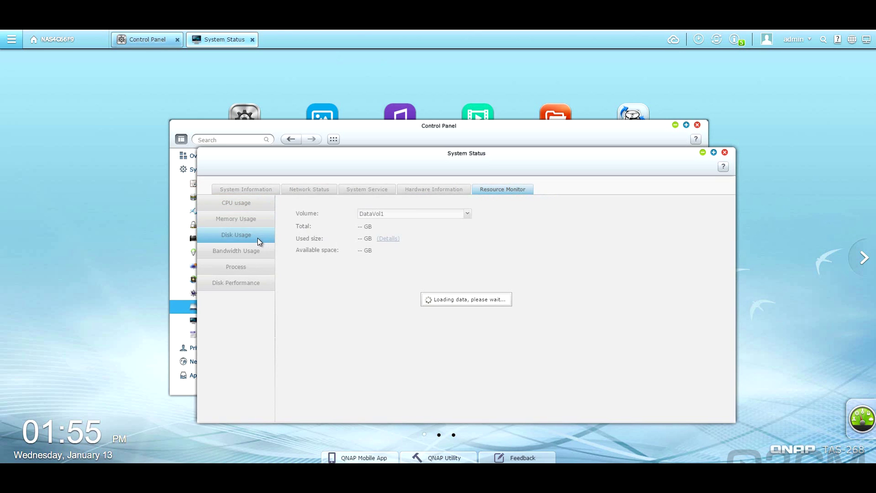
{"action": "left_click", "coordinate": [256, 252]}
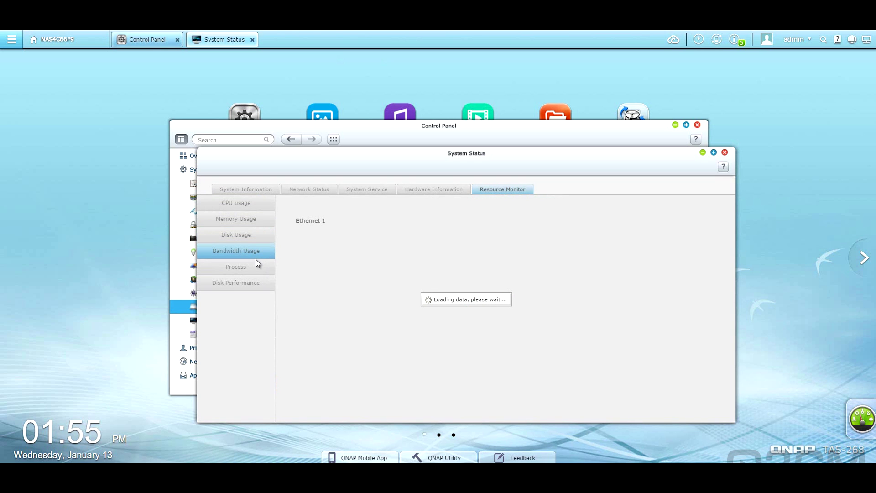
Step: Browse System Logs' connection logs, online users and syslog settings, then close it
{"action": "left_click", "coordinate": [193, 334]}
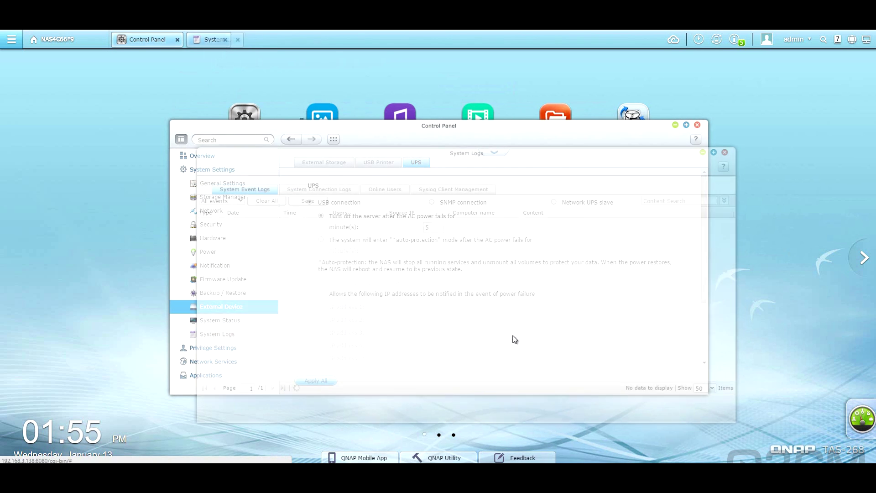
{"action": "left_click", "coordinate": [322, 190]}
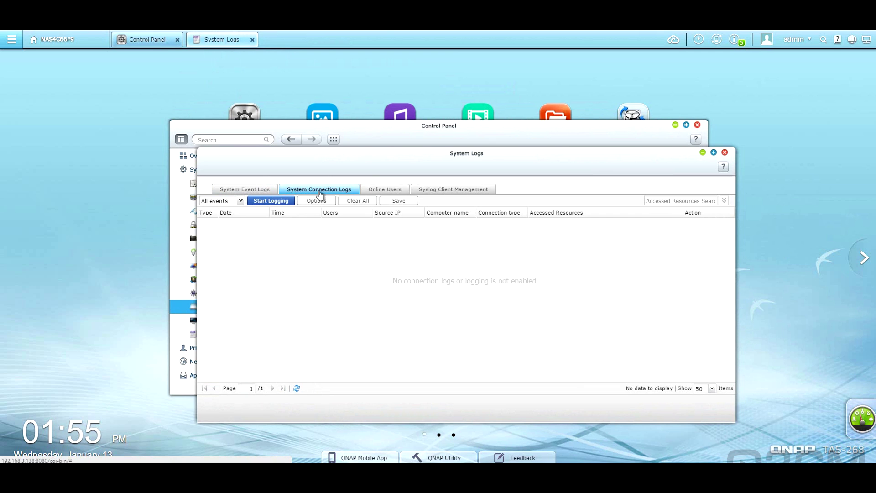
{"action": "left_click", "coordinate": [383, 190]}
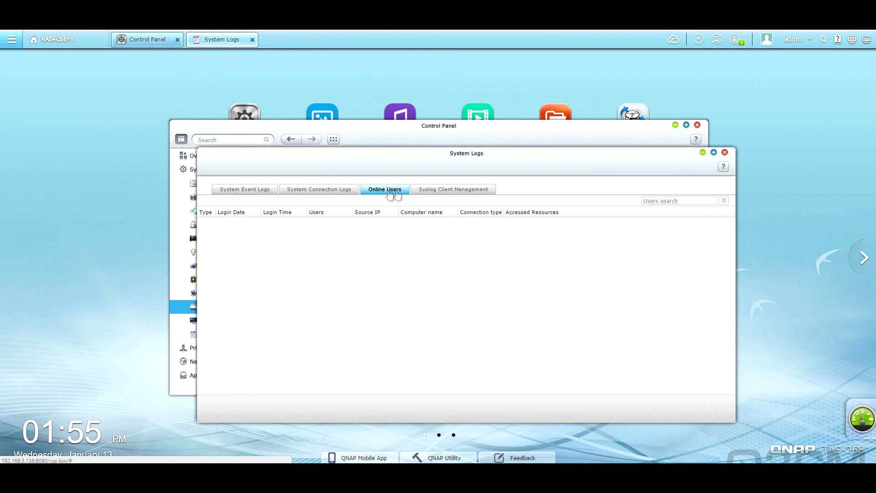
{"action": "left_click", "coordinate": [442, 195]}
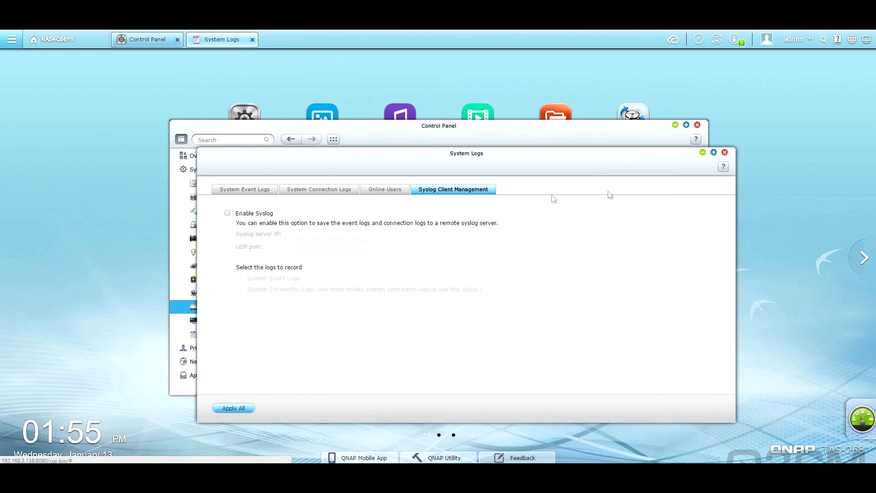
{"action": "left_click", "coordinate": [724, 152]}
Step: Review the user accounts and user groups lists under Privilege Settings
{"action": "left_click", "coordinate": [230, 348]}
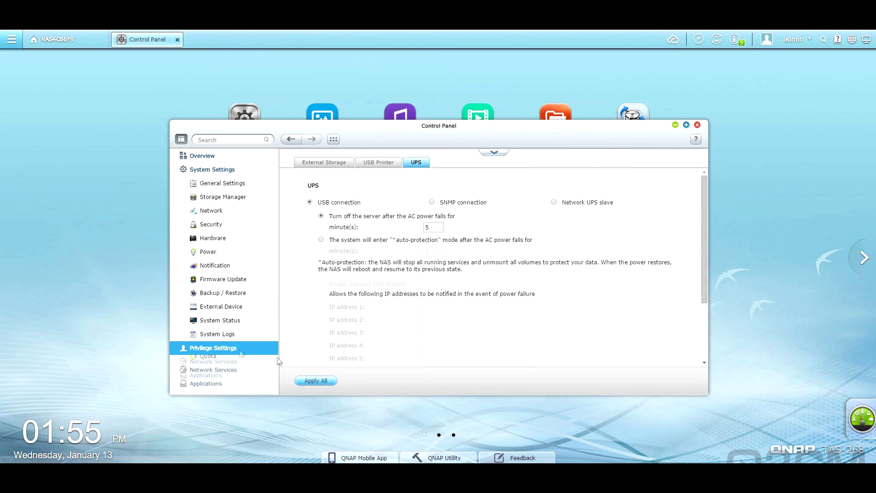
{"action": "left_click", "coordinate": [210, 170]}
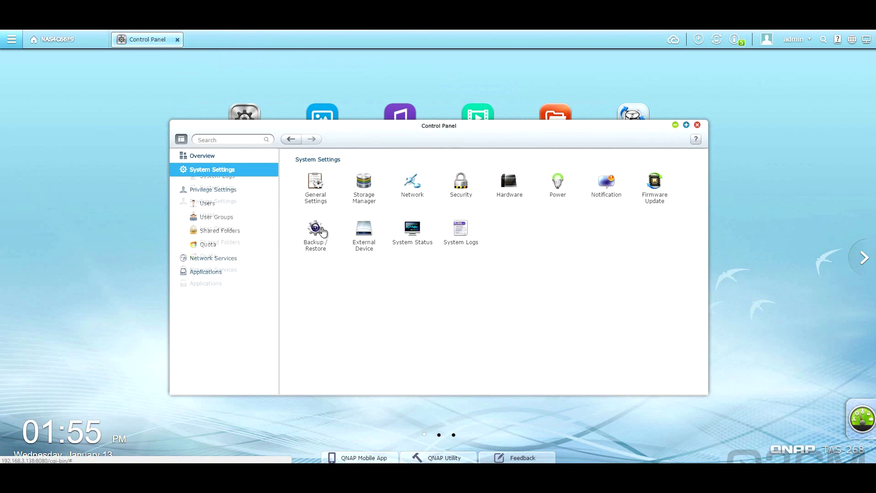
{"action": "left_click", "coordinate": [224, 197]}
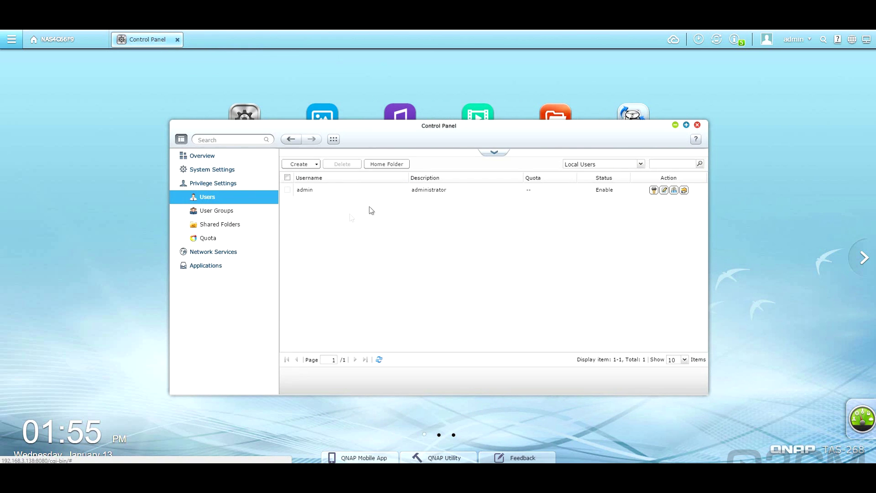
{"action": "left_click", "coordinate": [223, 211]}
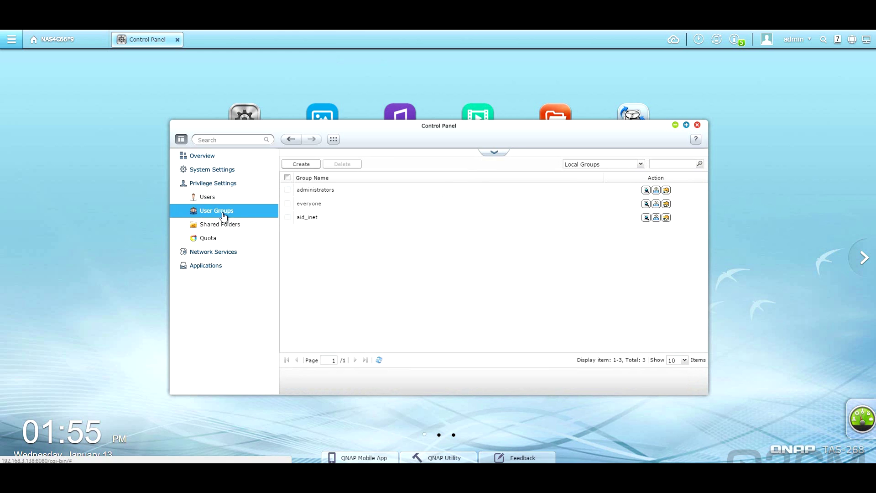
Step: Browse shared folders' advanced permissions and folder aggregation tabs, then check the quota settings
{"action": "left_click", "coordinate": [218, 224]}
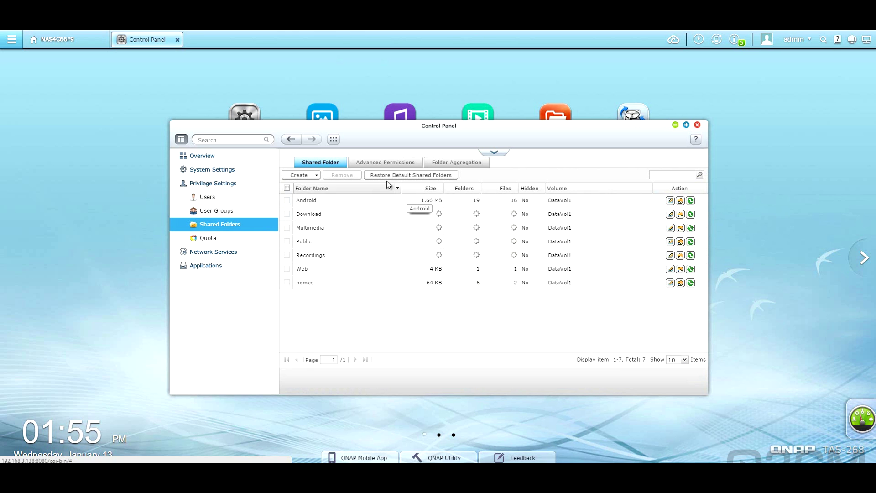
{"action": "left_click", "coordinate": [418, 163]}
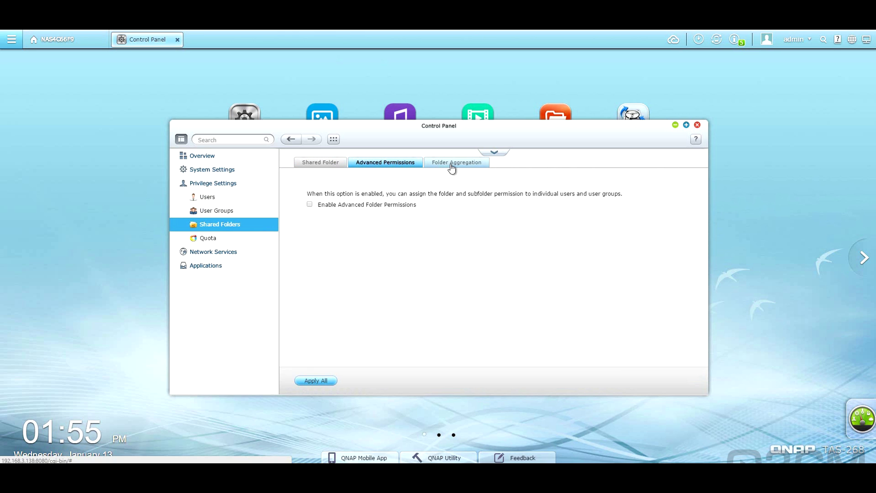
{"action": "left_click", "coordinate": [441, 164]}
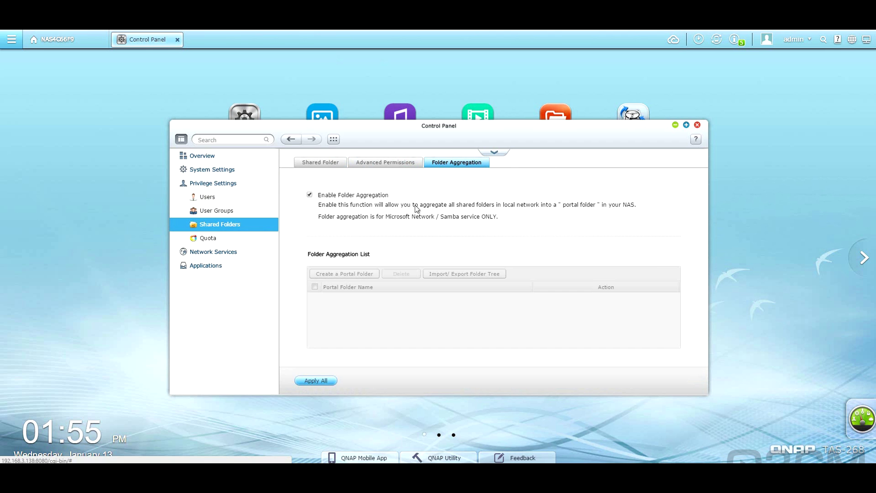
{"action": "left_click", "coordinate": [296, 165]}
{"action": "left_click", "coordinate": [235, 238]}
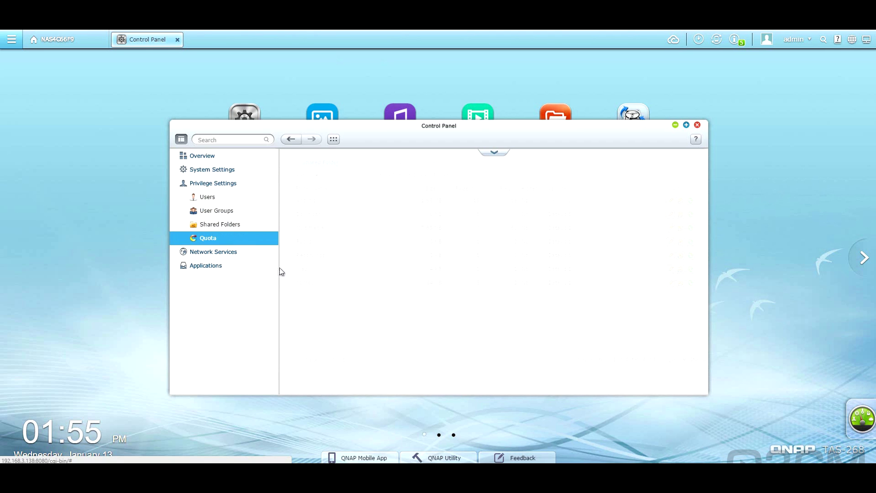
{"action": "left_click", "coordinate": [222, 185]}
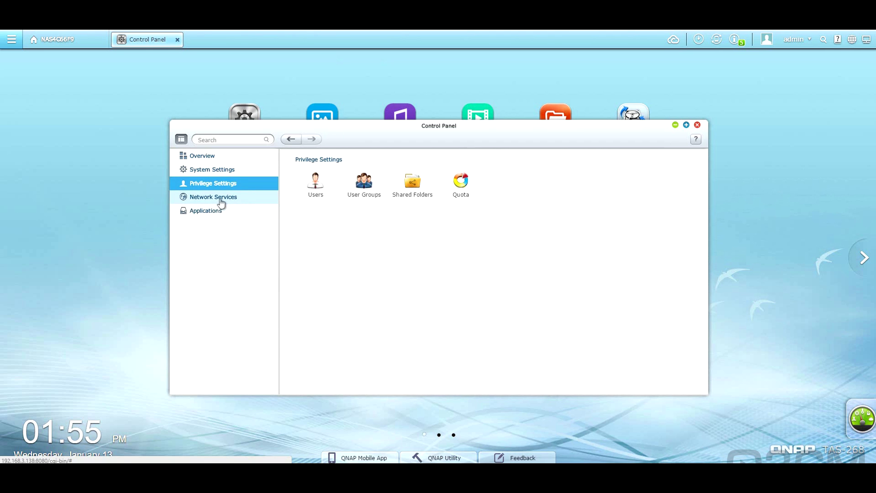
{"action": "left_click", "coordinate": [220, 201]}
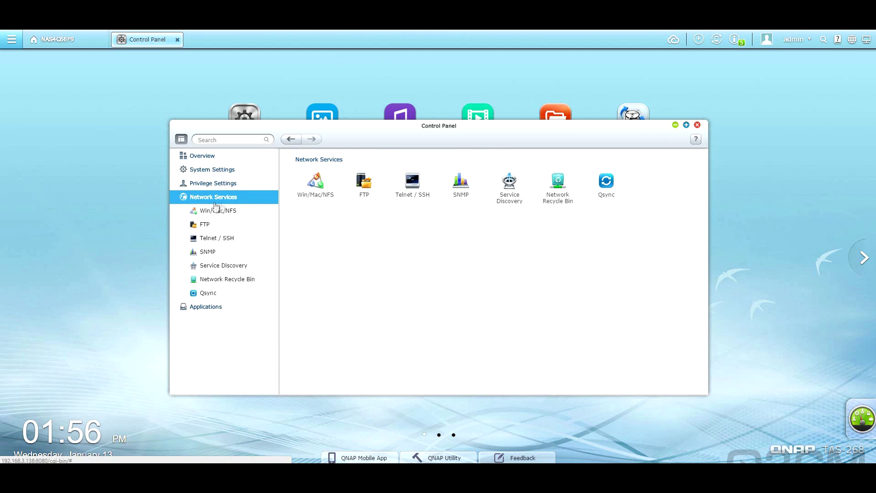
Step: Review the Microsoft, Apple and NFS networking settings, plus FTP and its advanced options
{"action": "left_click", "coordinate": [218, 211]}
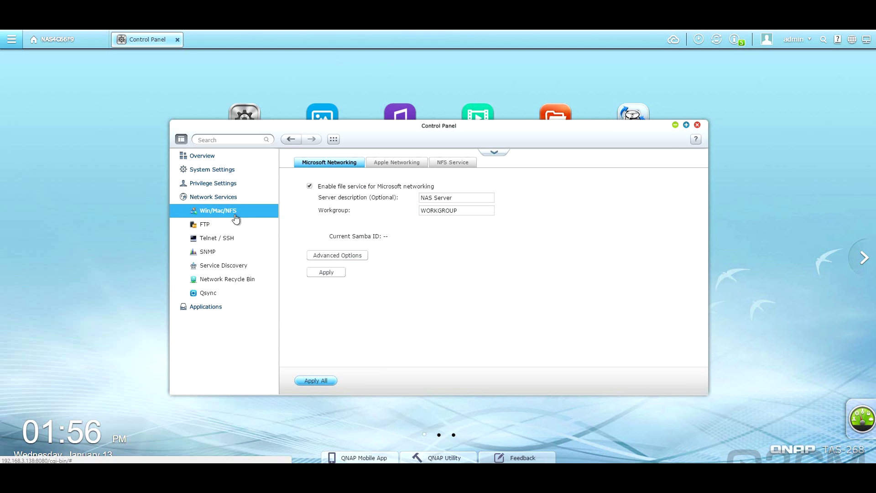
{"action": "left_click", "coordinate": [379, 167]}
{"action": "left_click", "coordinate": [445, 167]}
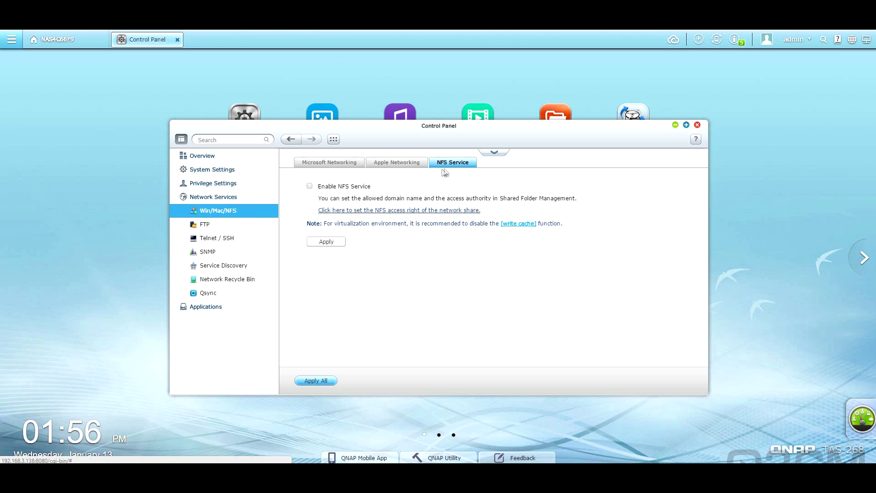
{"action": "left_click", "coordinate": [241, 224]}
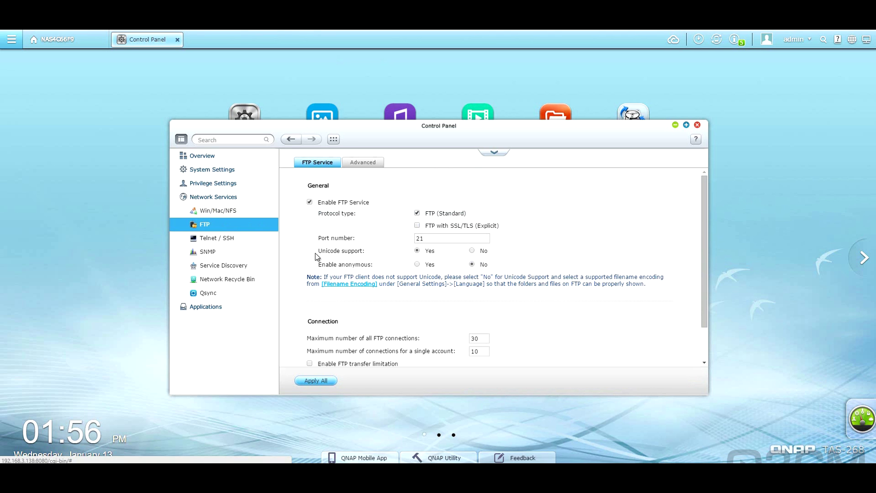
{"action": "left_click", "coordinate": [360, 163]}
Step: Check Telnet/SSH, SNMP, UPnP, Bonjour and network recycle bin settings, then view Qsync
{"action": "left_click", "coordinate": [227, 238]}
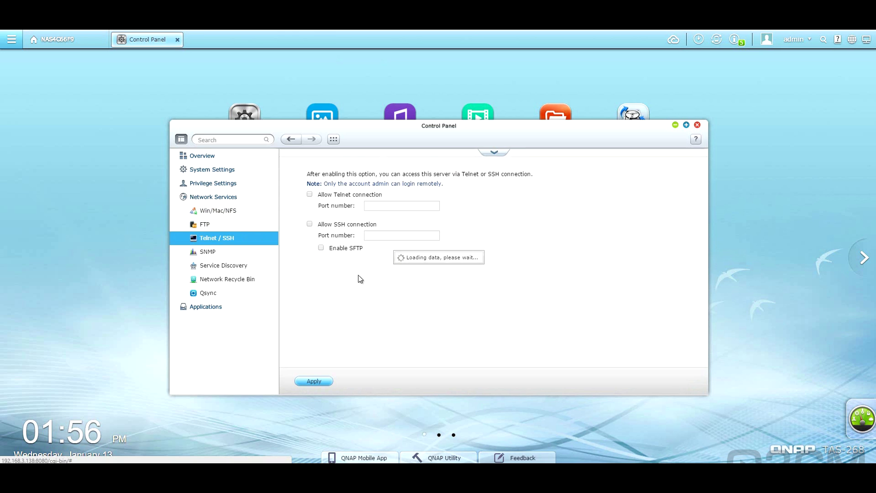
{"action": "left_click", "coordinate": [264, 252]}
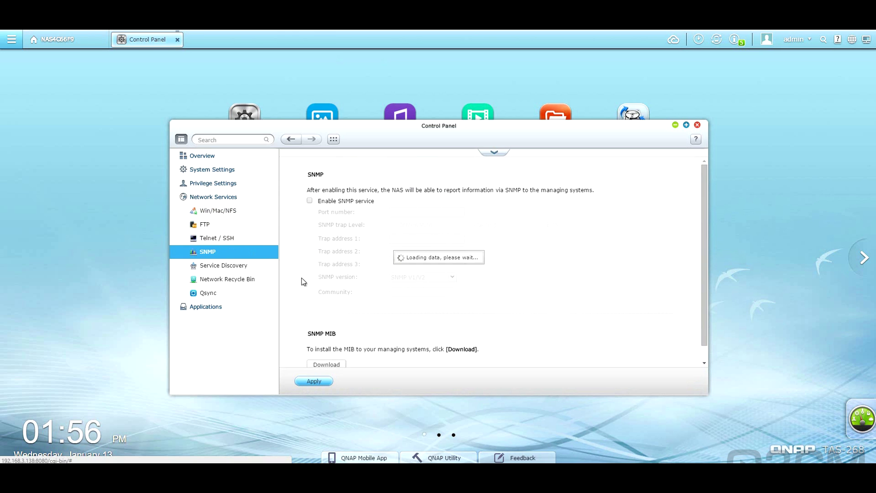
{"action": "left_click", "coordinate": [253, 268]}
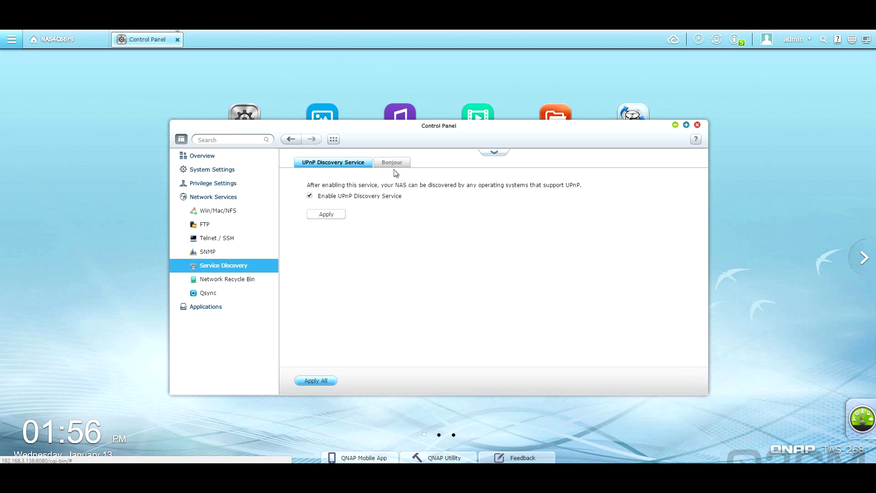
{"action": "left_click", "coordinate": [396, 163]}
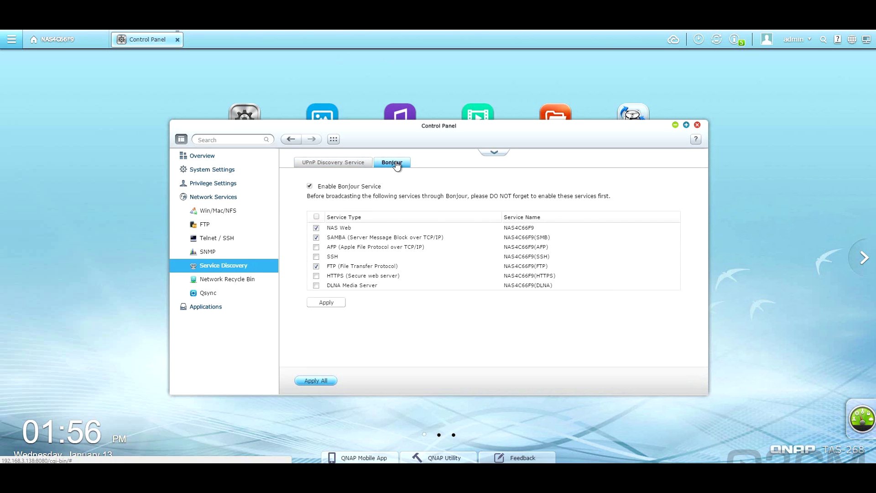
{"action": "left_click", "coordinate": [238, 279]}
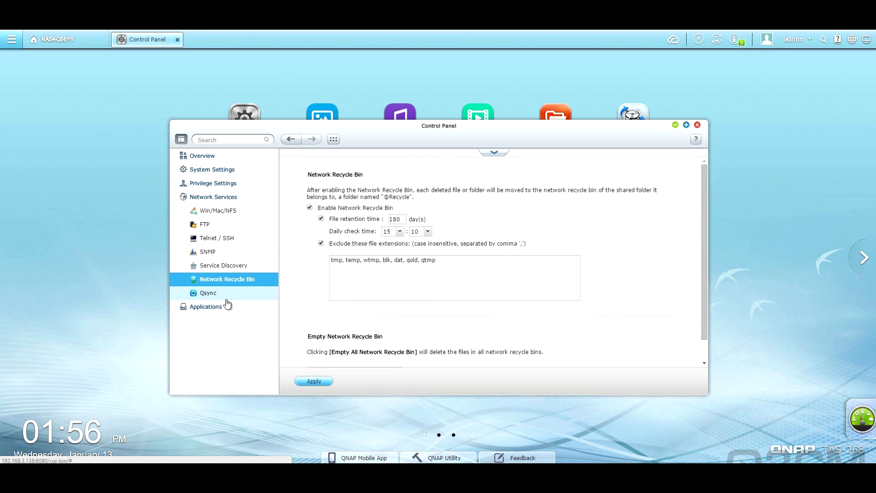
{"action": "left_click", "coordinate": [246, 298]}
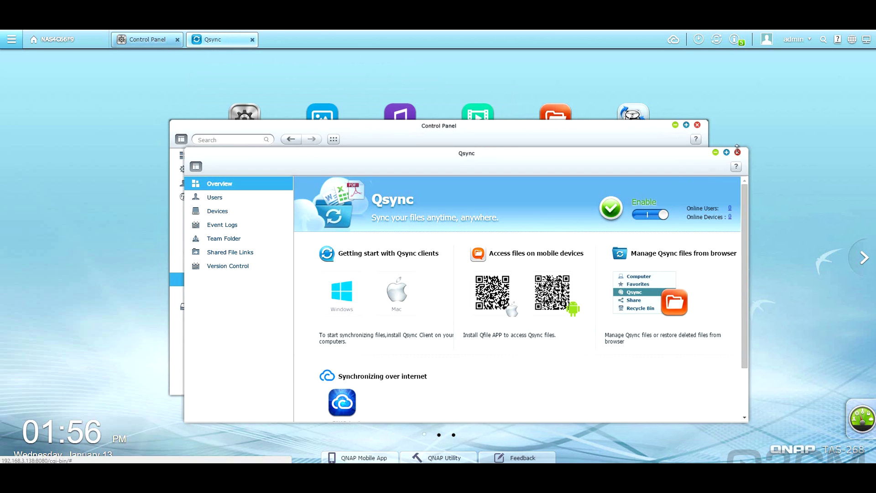
{"action": "left_click", "coordinate": [738, 152]}
Step: Review Station Manager's Music Station, File Station and Download Station settings
{"action": "left_click", "coordinate": [223, 306]}
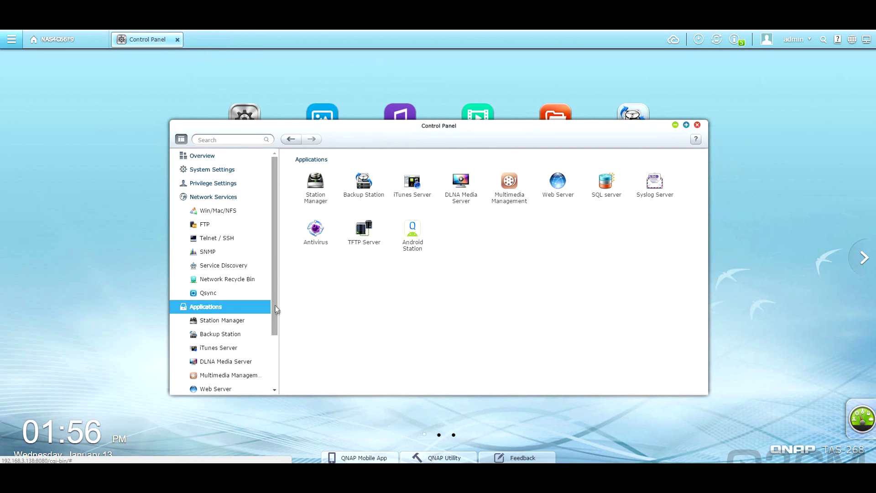
{"action": "scroll", "coordinate": [236, 276], "scroll_direction": "down", "scroll_amount": 3}
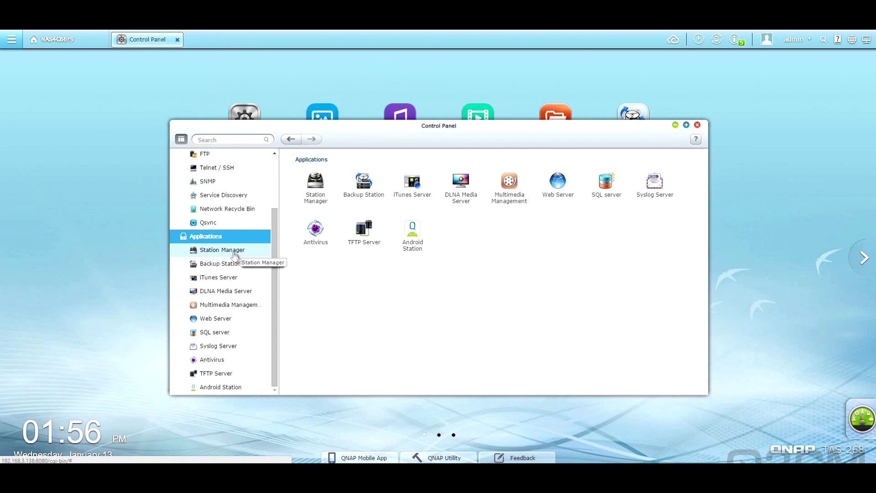
{"action": "left_click", "coordinate": [230, 250]}
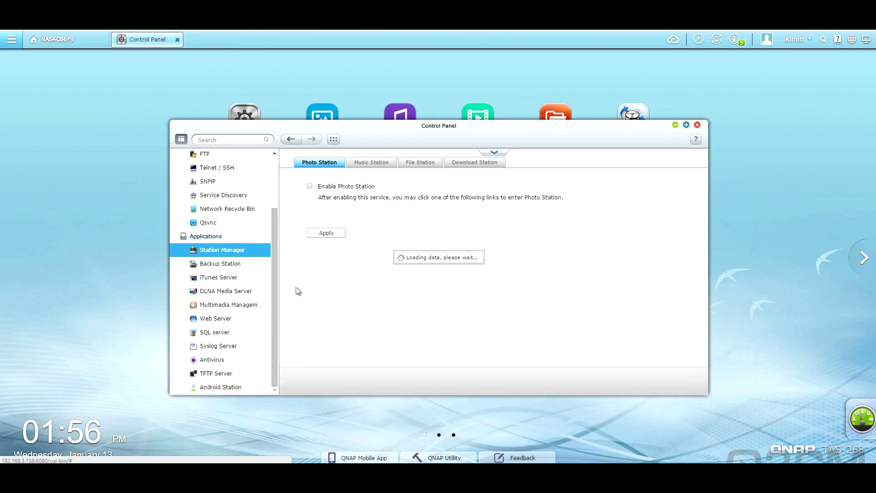
{"action": "left_click", "coordinate": [375, 163]}
{"action": "left_click", "coordinate": [421, 167]}
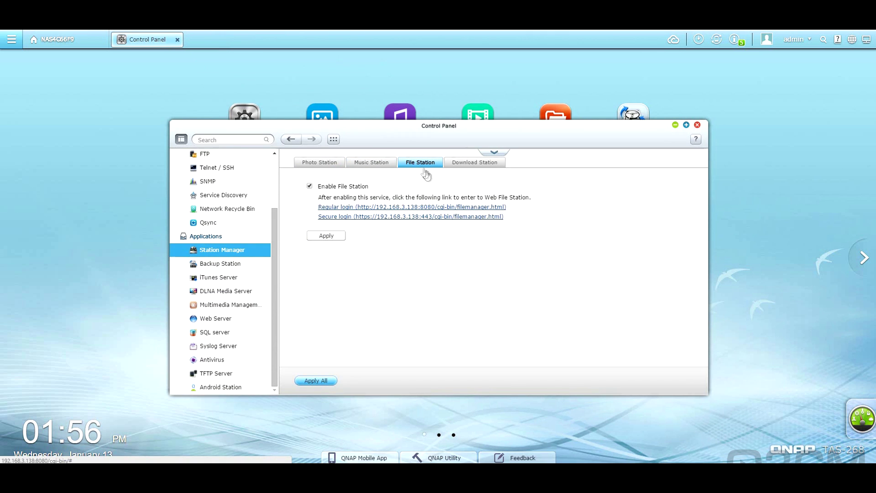
{"action": "left_click", "coordinate": [469, 167]}
Step: Check Backup Station, iTunes Server and DLNA Media Server, ending at Multimedia Management
{"action": "left_click", "coordinate": [237, 264]}
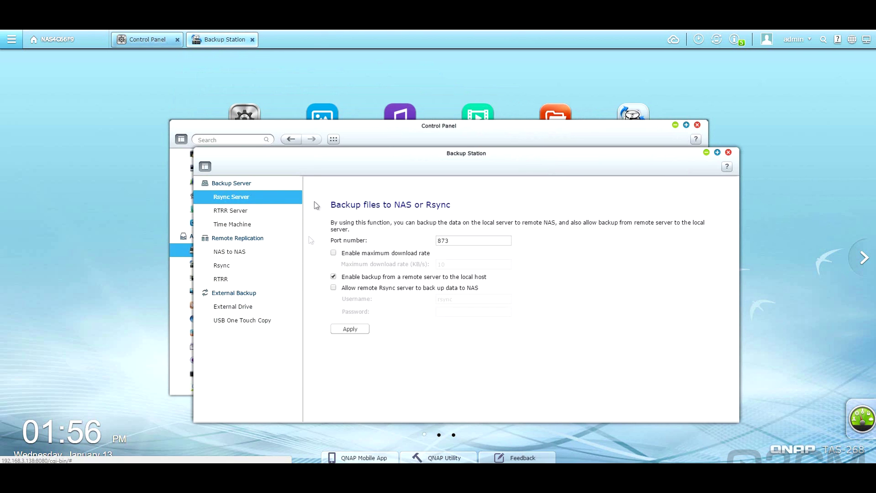
{"action": "left_click", "coordinate": [728, 152]}
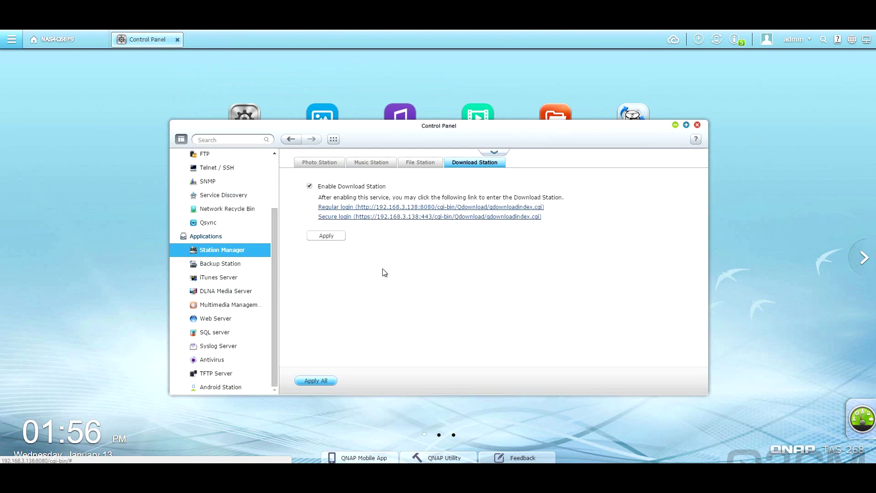
{"action": "left_click", "coordinate": [232, 280]}
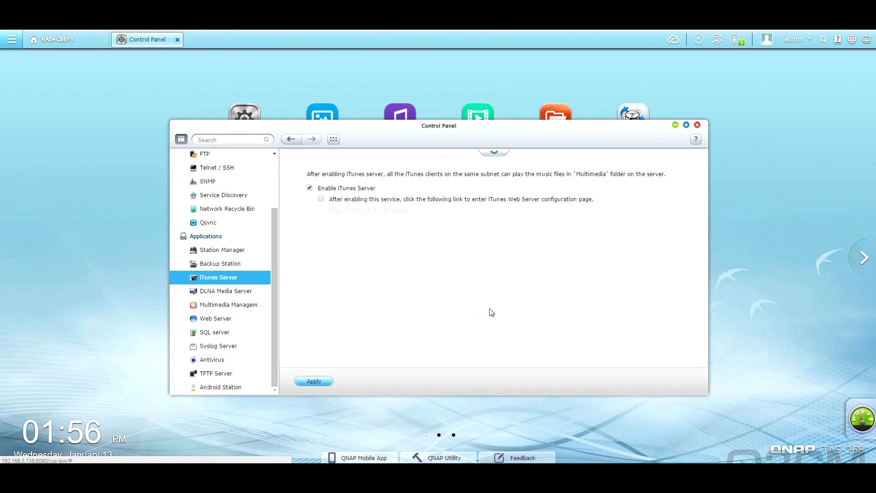
{"action": "left_click", "coordinate": [235, 295]}
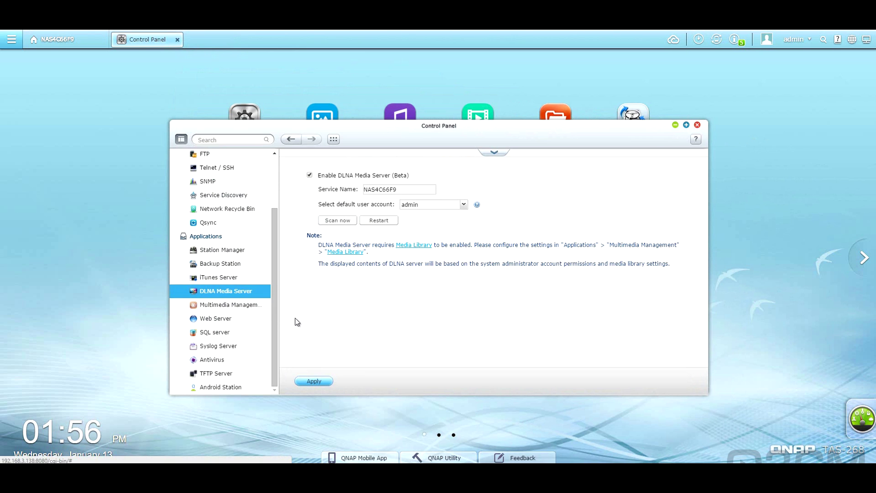
{"action": "left_click", "coordinate": [253, 305]}
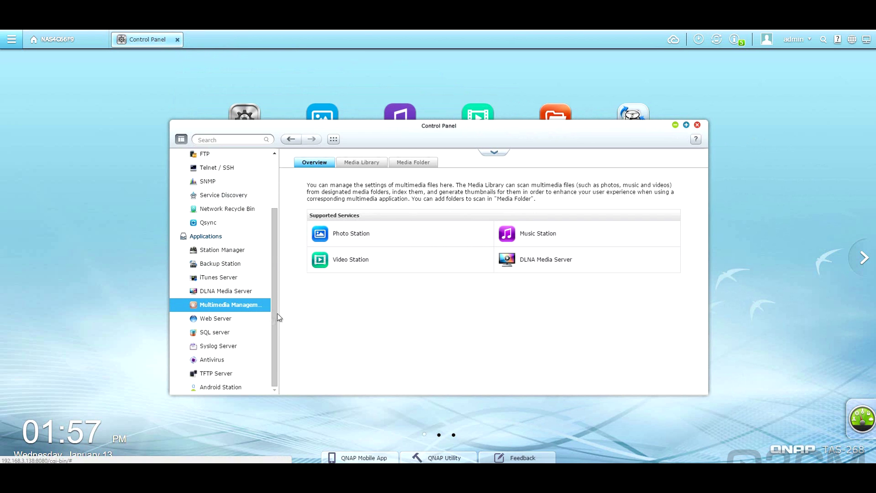
Step: View the Media Library and Media Folder settings, then Web Server's Virtual Host settings
{"action": "left_click", "coordinate": [365, 166]}
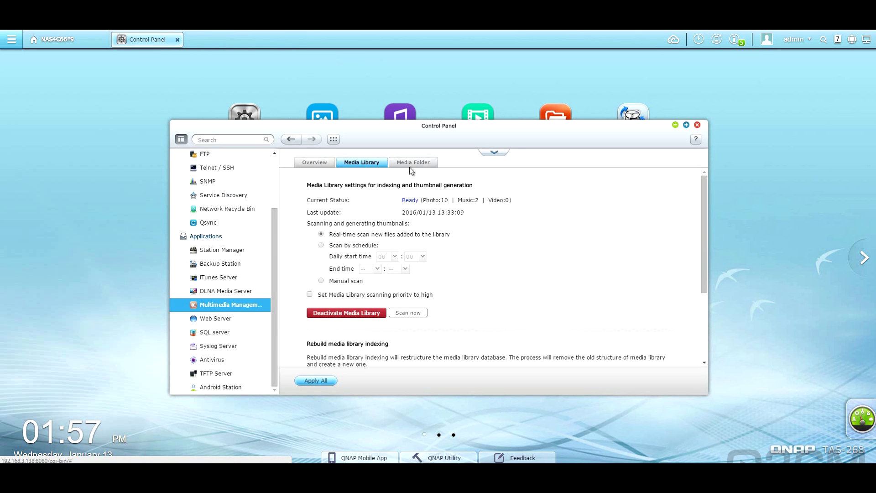
{"action": "left_click", "coordinate": [412, 165]}
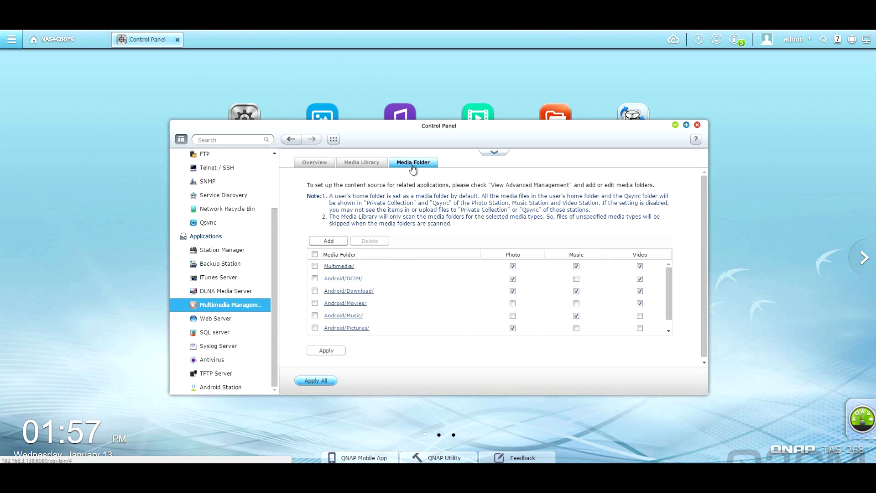
{"action": "left_click", "coordinate": [244, 319]}
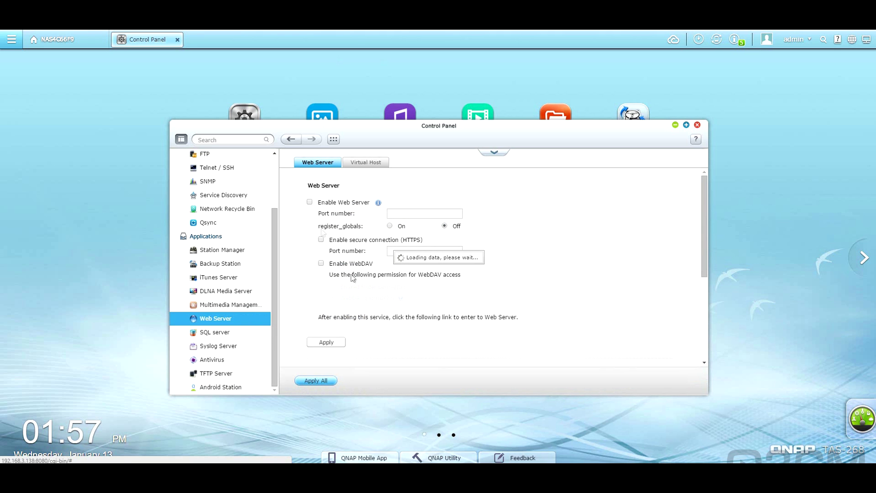
{"action": "left_click", "coordinate": [370, 164]}
Step: Check the SQL server settings and the Syslog Server's filter and logged messages
{"action": "left_click", "coordinate": [215, 332]}
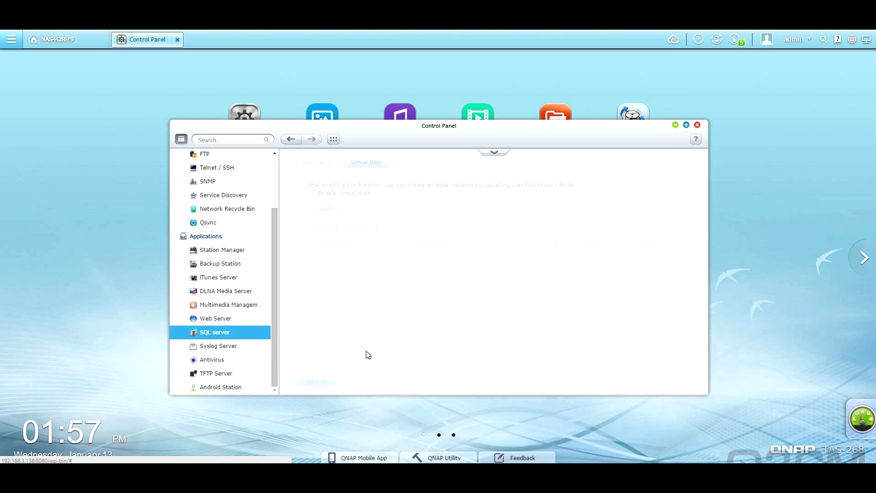
{"action": "left_click", "coordinate": [218, 345]}
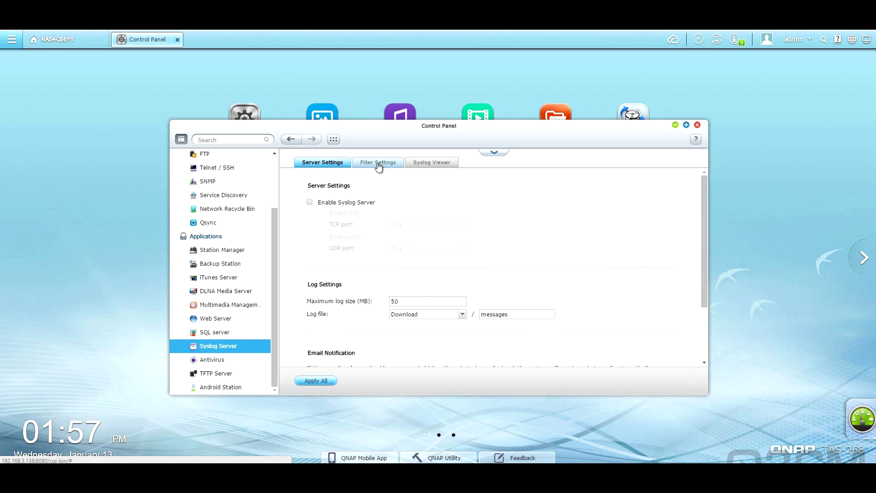
{"action": "left_click", "coordinate": [378, 164]}
{"action": "left_click", "coordinate": [434, 163]}
{"action": "left_click", "coordinate": [322, 163]}
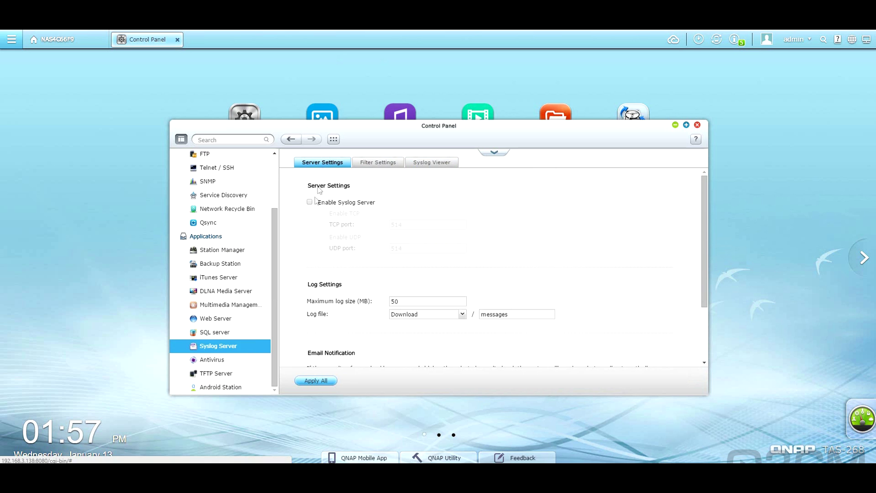
Step: Look over Antivirus and TFTP Server, then bring up Android Station
{"action": "left_click", "coordinate": [231, 361]}
{"action": "scroll", "coordinate": [340, 230], "scroll_direction": "down", "scroll_amount": 2}
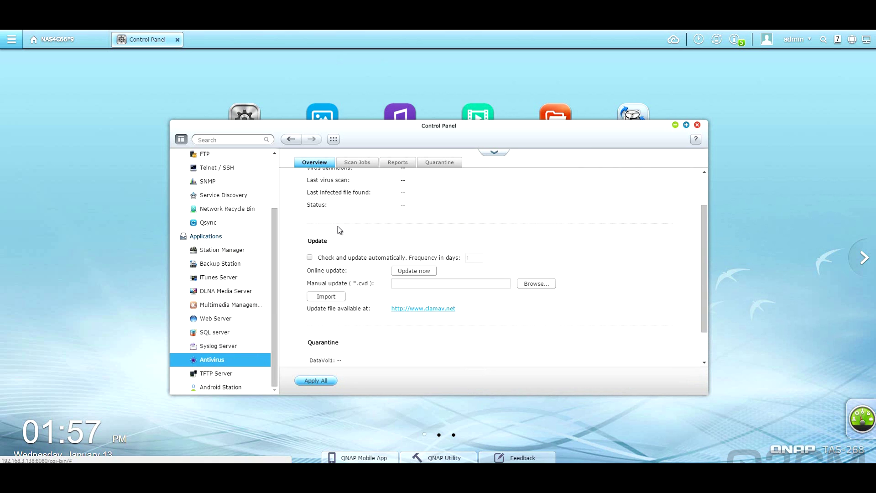
{"action": "scroll", "coordinate": [340, 233], "scroll_direction": "up", "scroll_amount": 1}
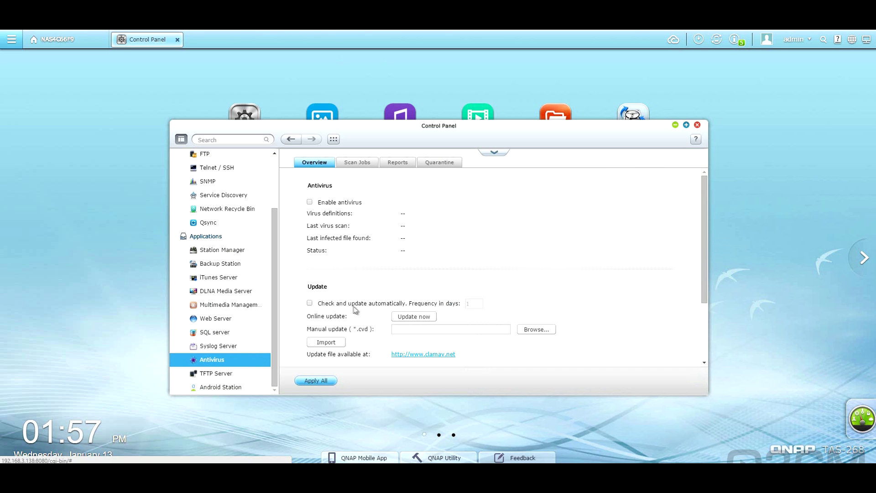
{"action": "left_click", "coordinate": [251, 374]}
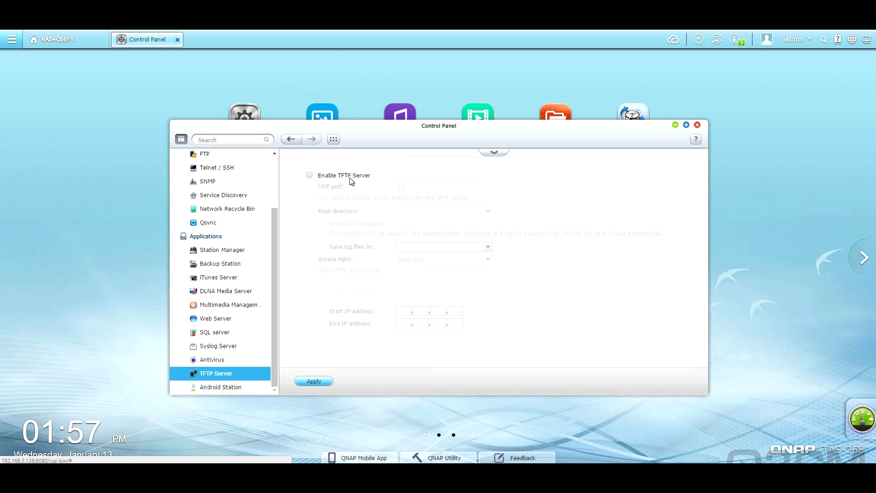
{"action": "left_click", "coordinate": [246, 386]}
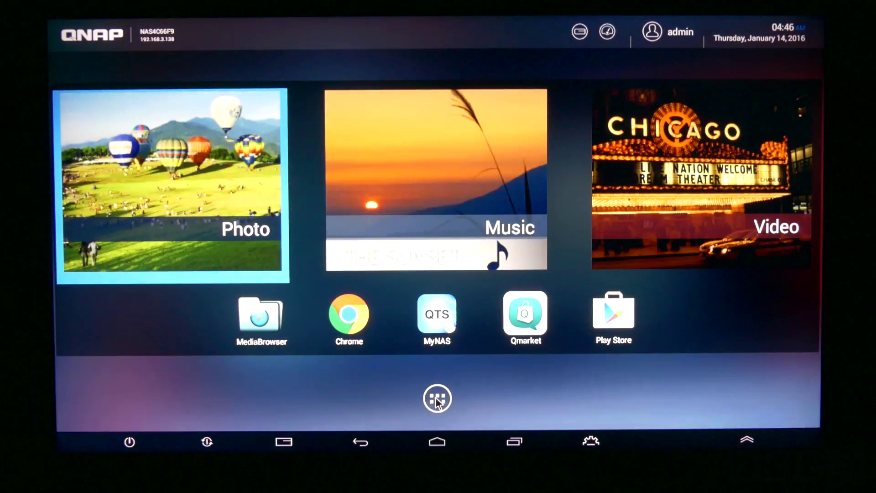
Step: Open the HD Station app drawer to launch Plex
{"action": "left_click", "coordinate": [436, 397]}
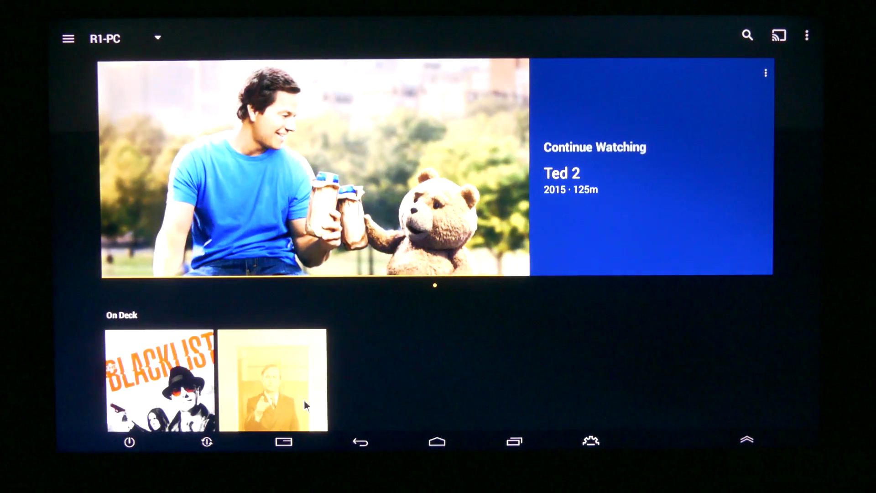
Step: Play the Better Call Saul episode 'Marco' from On Deck and show the playback controls
{"action": "left_click", "coordinate": [304, 399]}
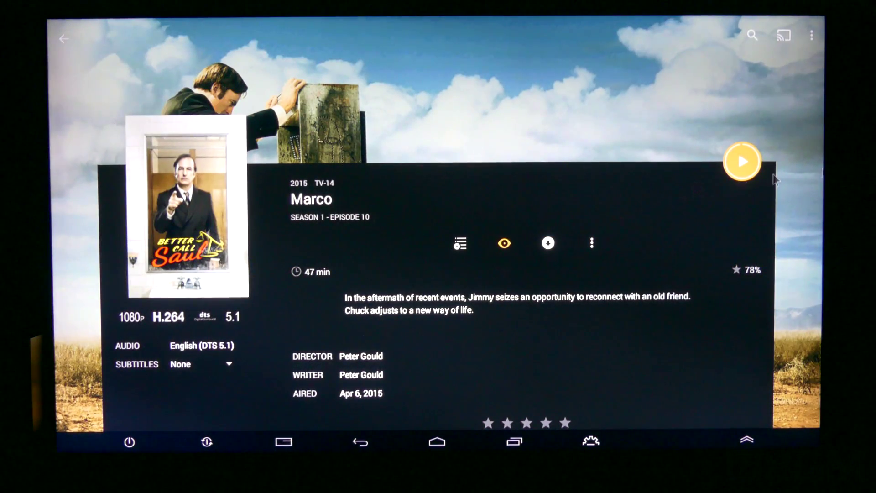
{"action": "left_click", "coordinate": [742, 161]}
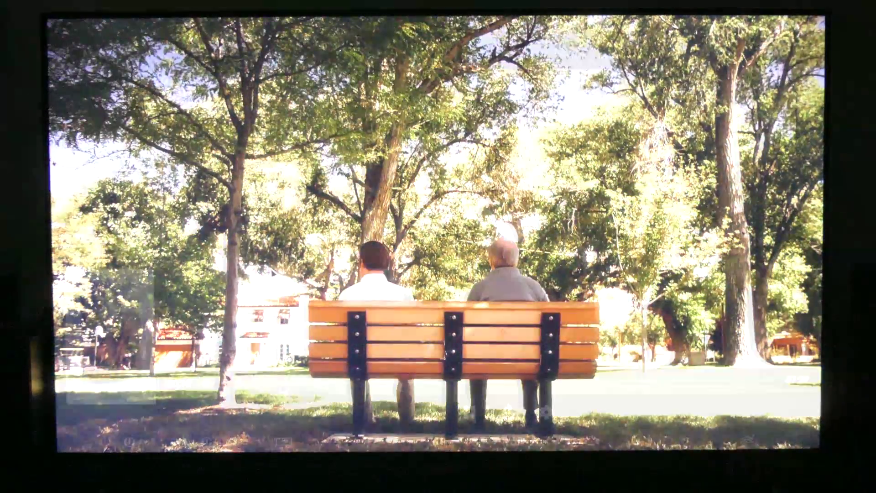
{"action": "left_click", "coordinate": [285, 379]}
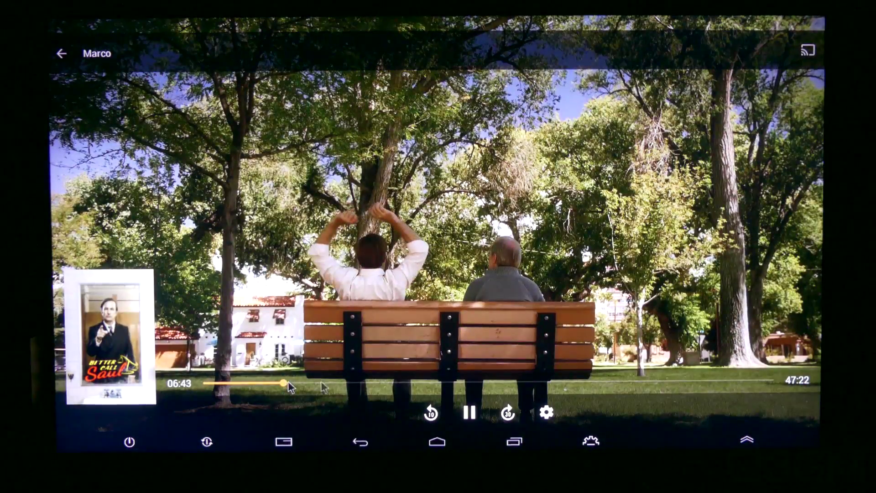